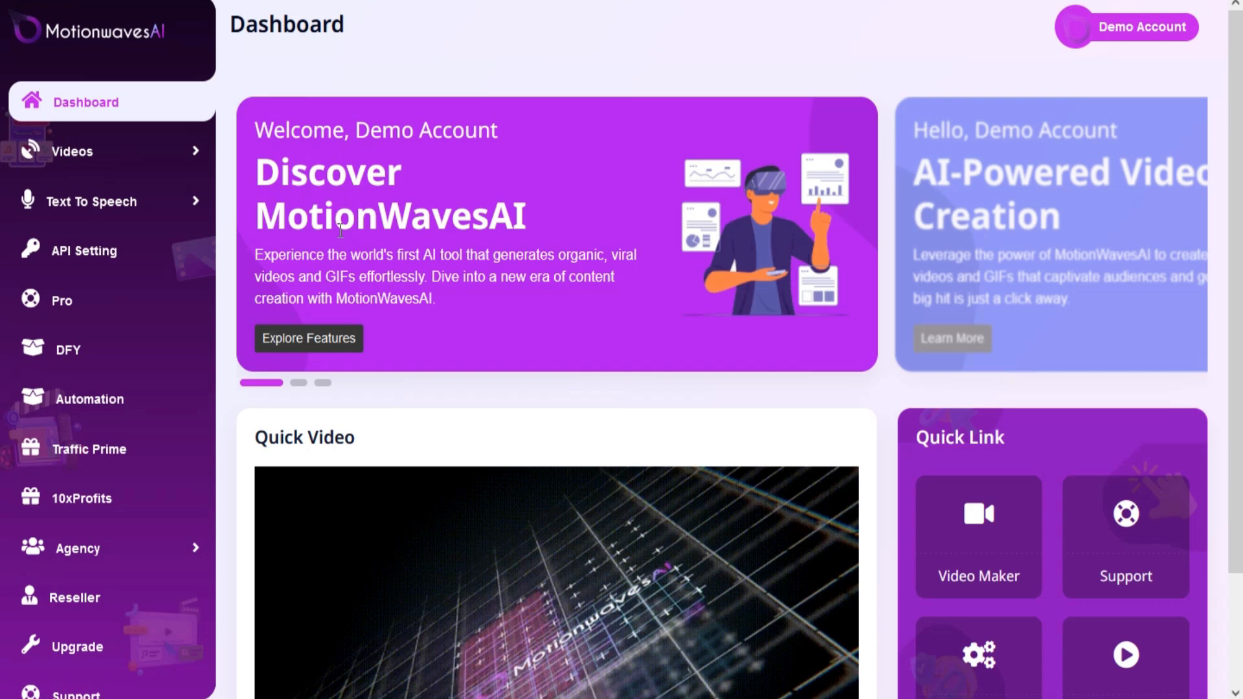
Open the Video Maker and apply the 1:1 1080x1080px canvas preset.
click(187, 155)
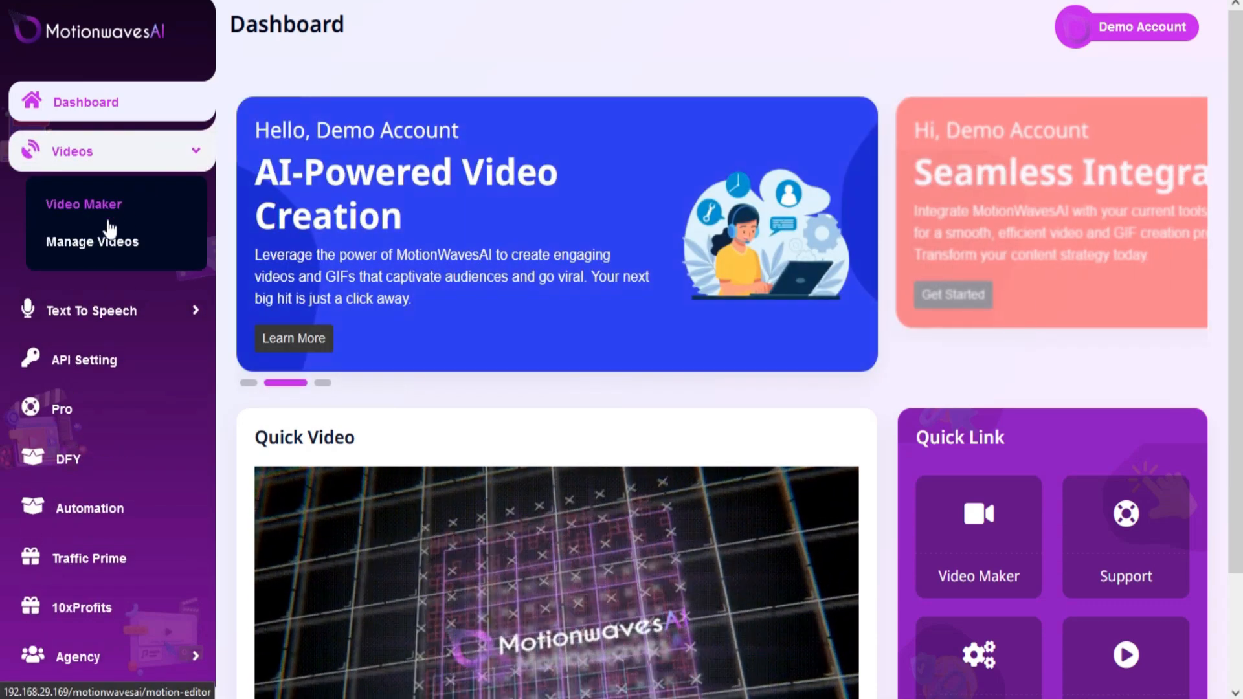
click(123, 205)
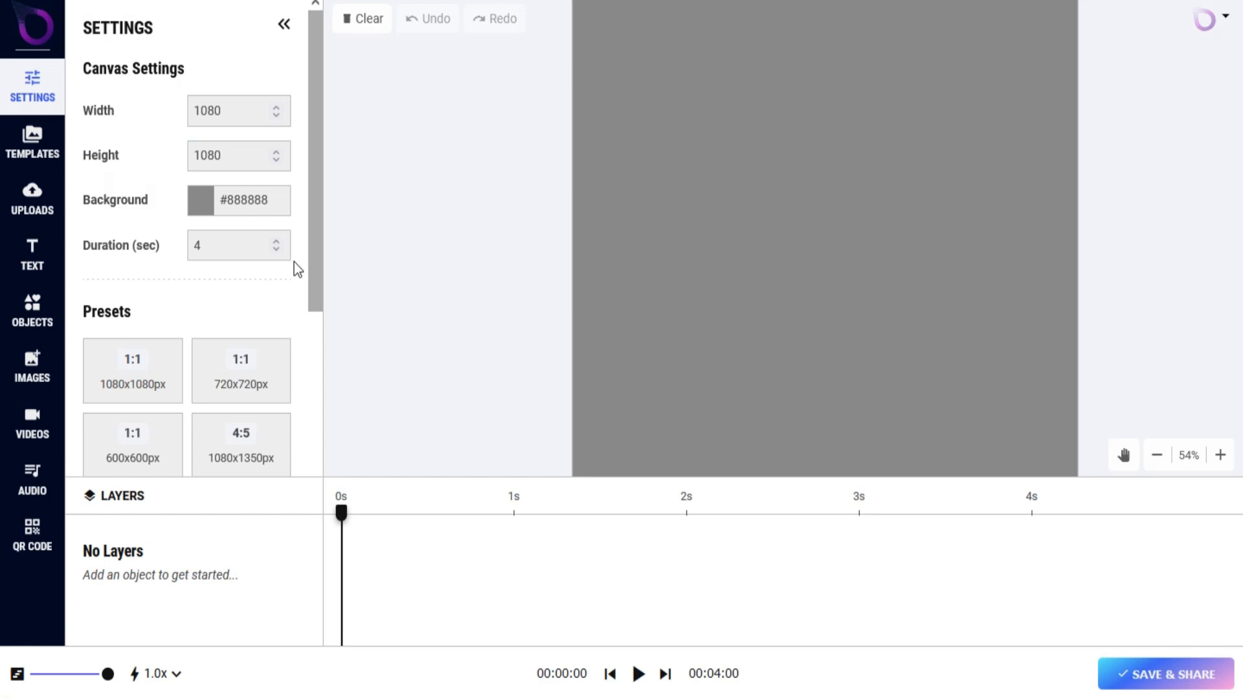
scroll(297, 255, down, 3)
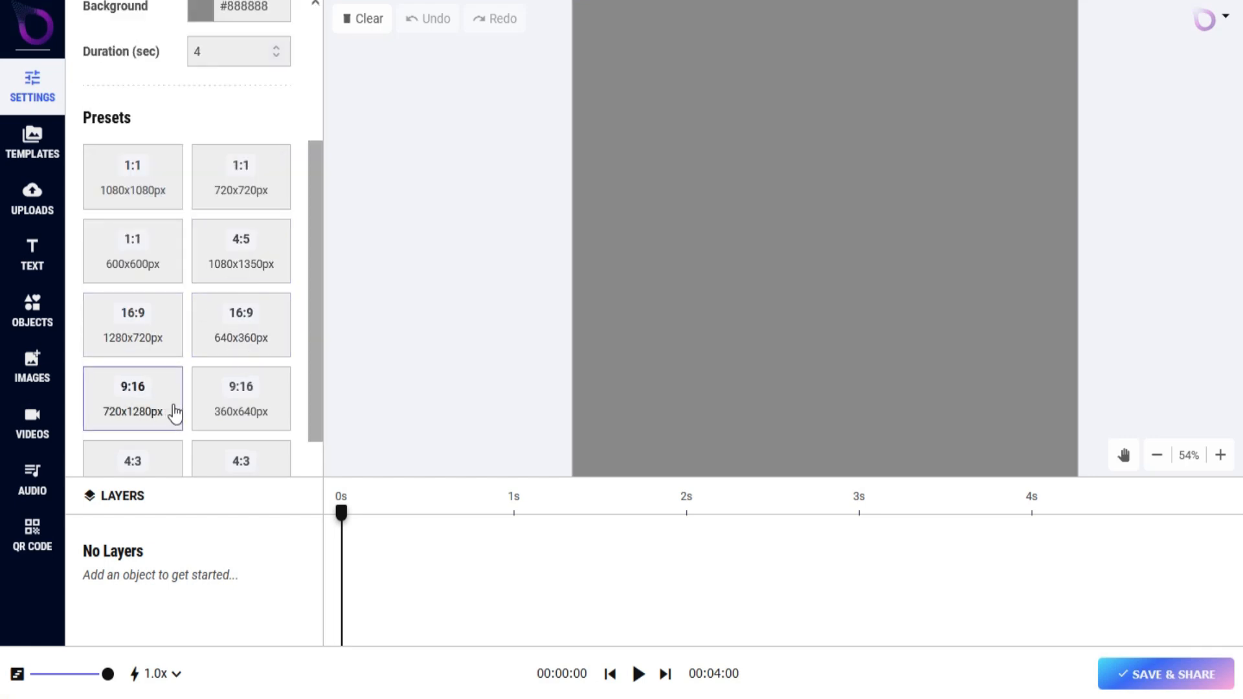
scroll(173, 412, down, 1)
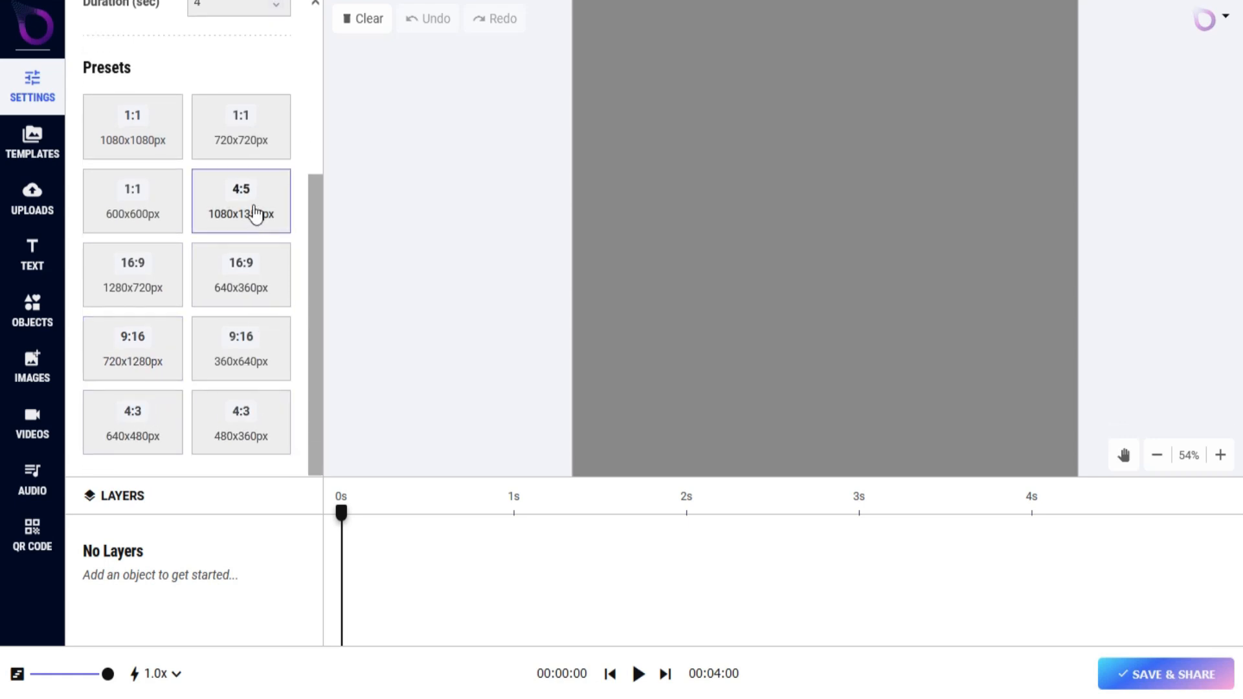
click(149, 144)
Set the canvas background to light red #E89898 and the duration to 5 seconds.
scroll(150, 144, up, 4)
click(243, 201)
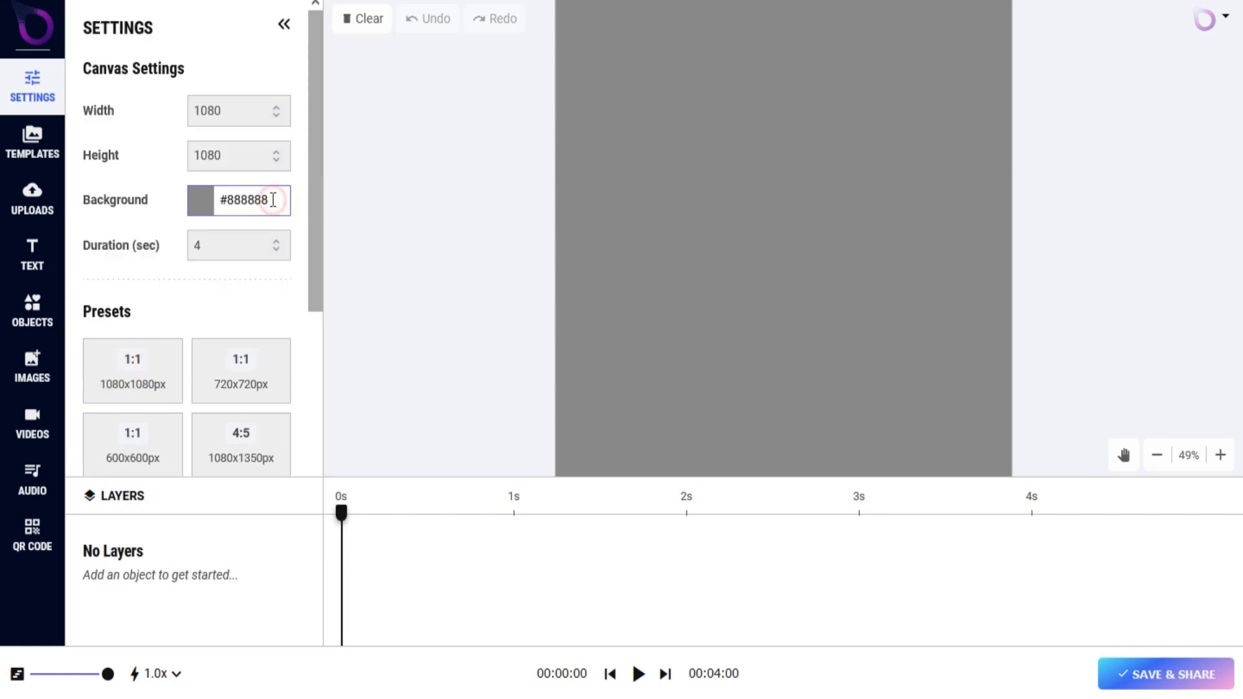
drag(190, 272, 246, 230)
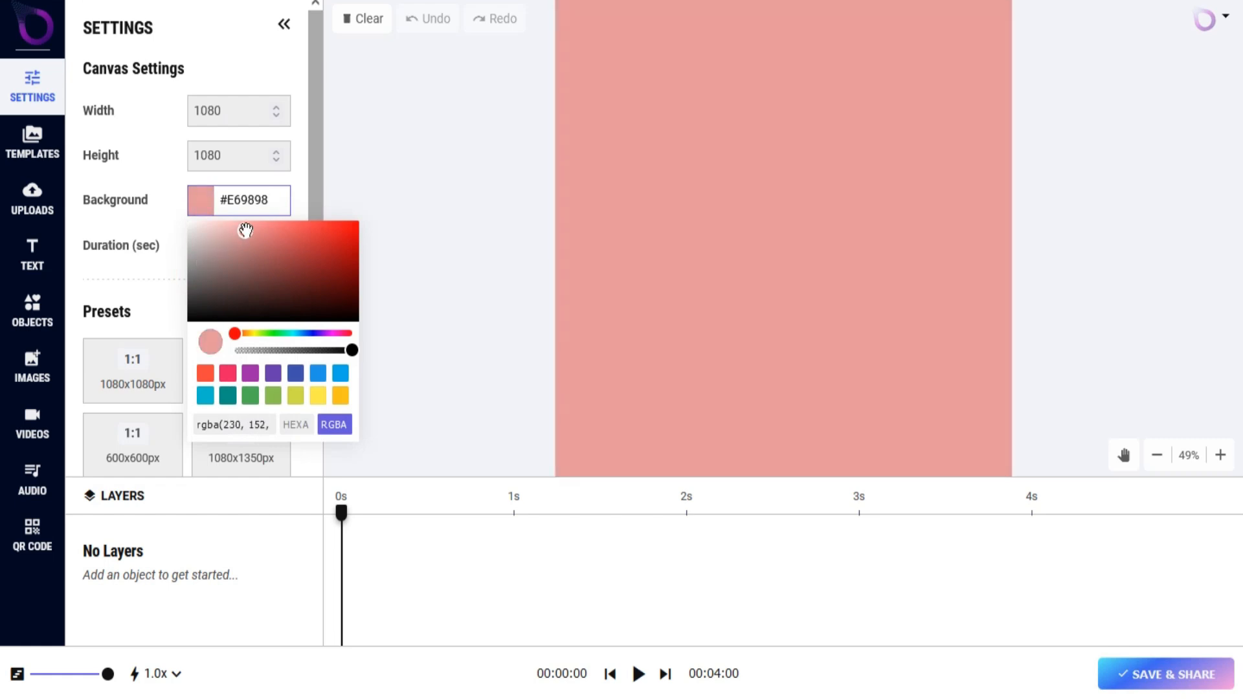
click(414, 259)
click(275, 243)
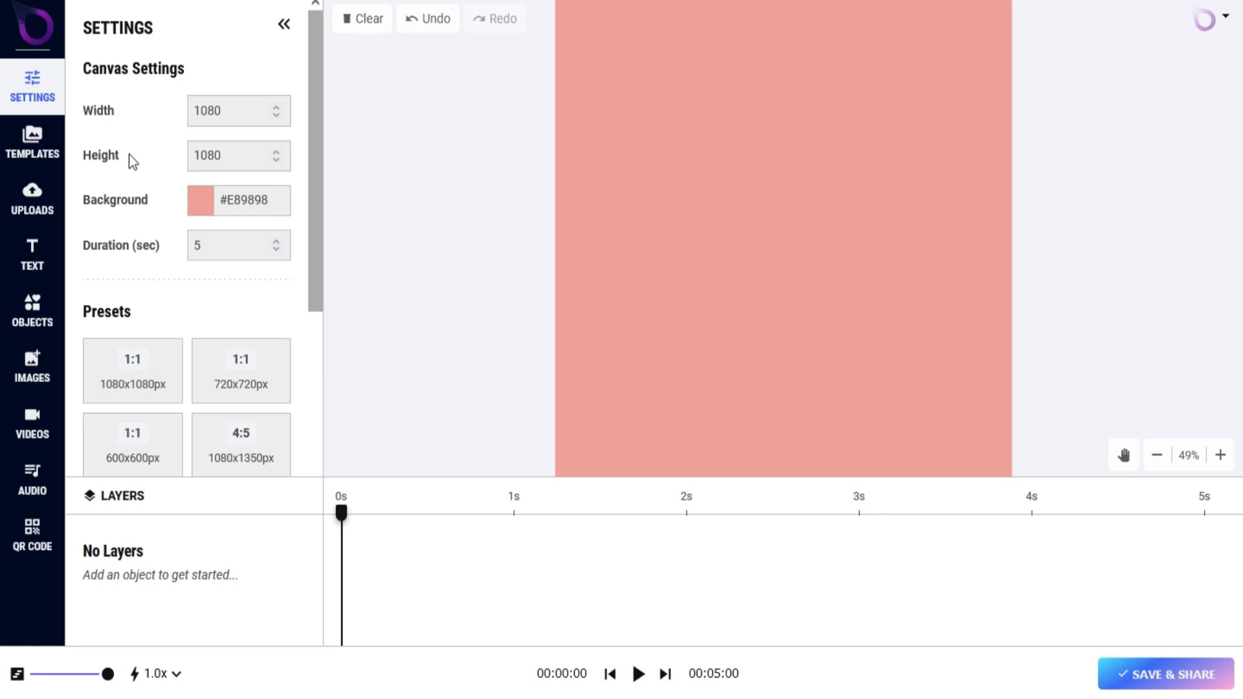
Load the square Black Friday Sale template onto the canvas and play its animation.
click(50, 154)
scroll(188, 170, down, 7)
scroll(175, 216, down, 15)
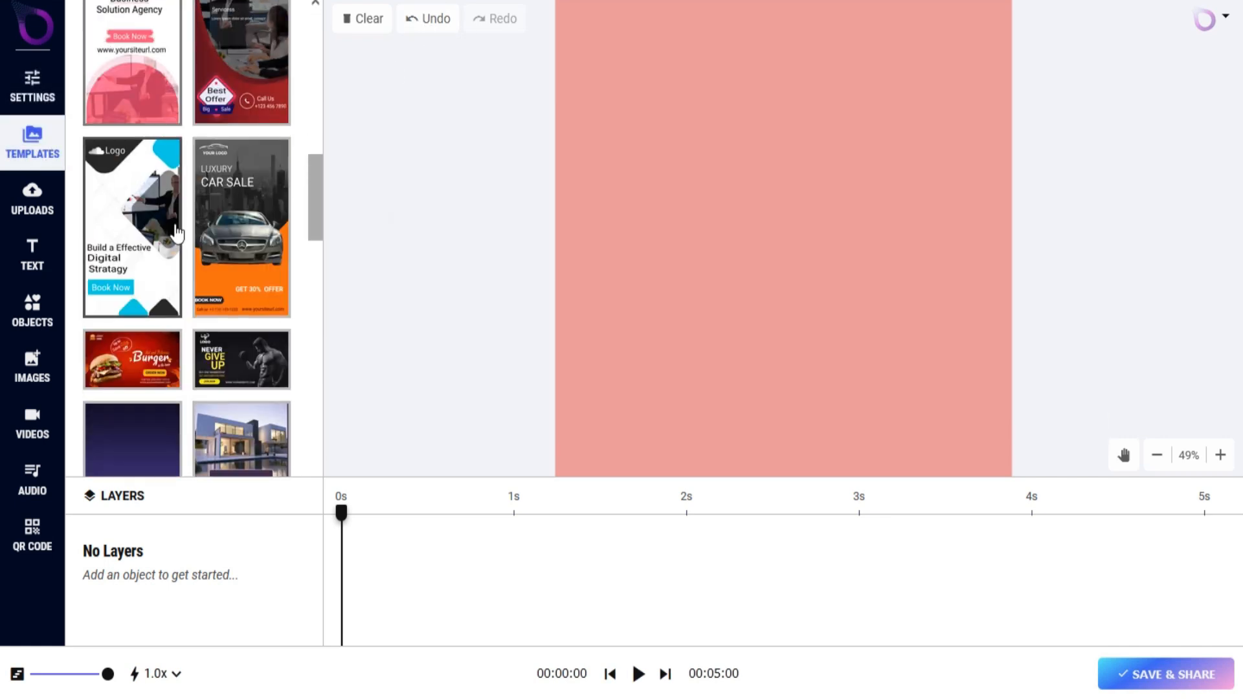
scroll(177, 238, down, 8)
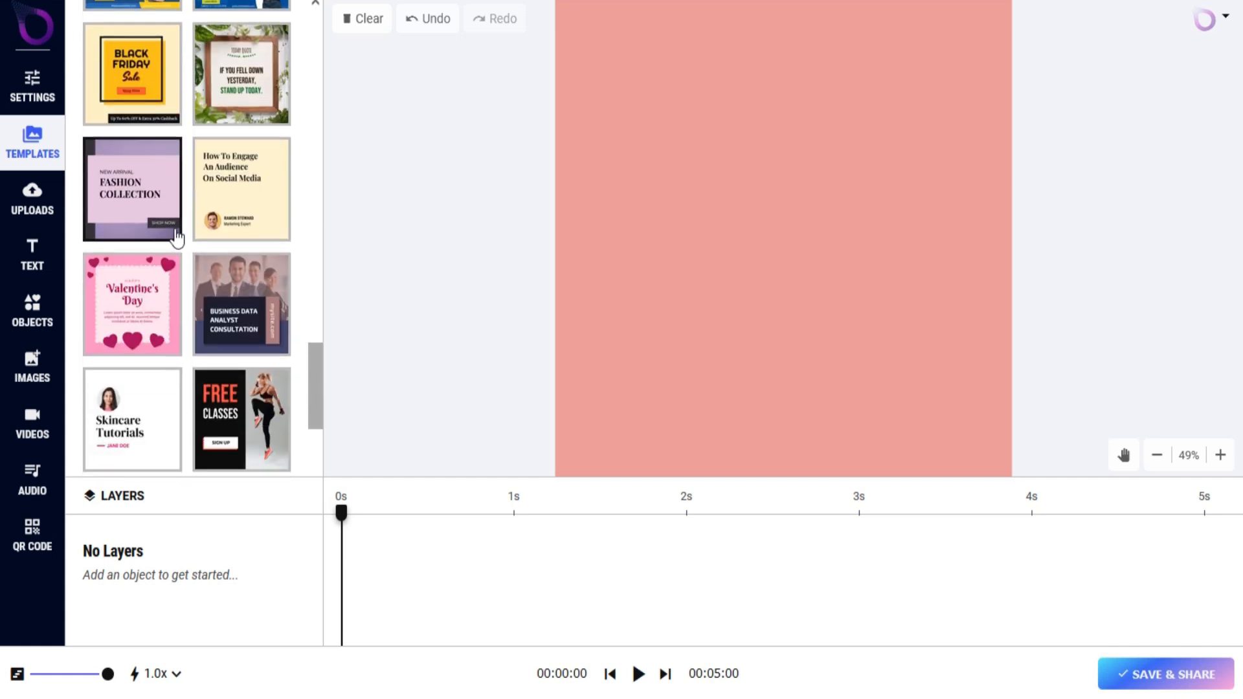
scroll(175, 241, up, 10)
click(130, 220)
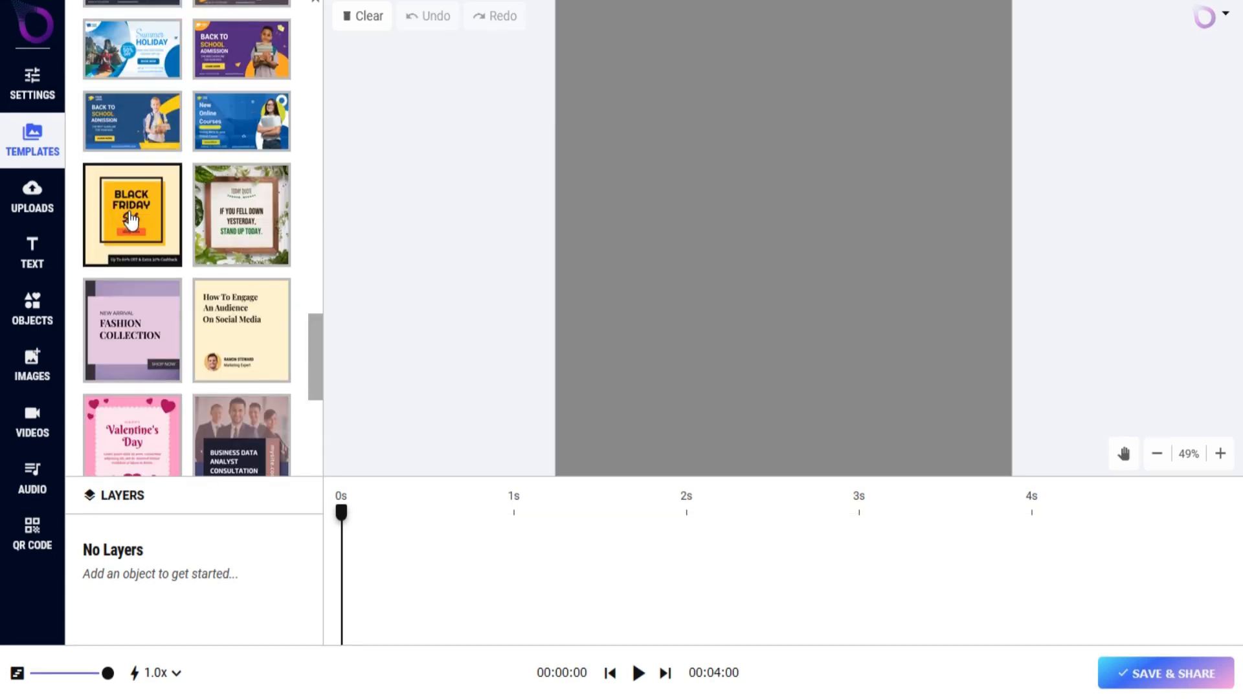
click(638, 673)
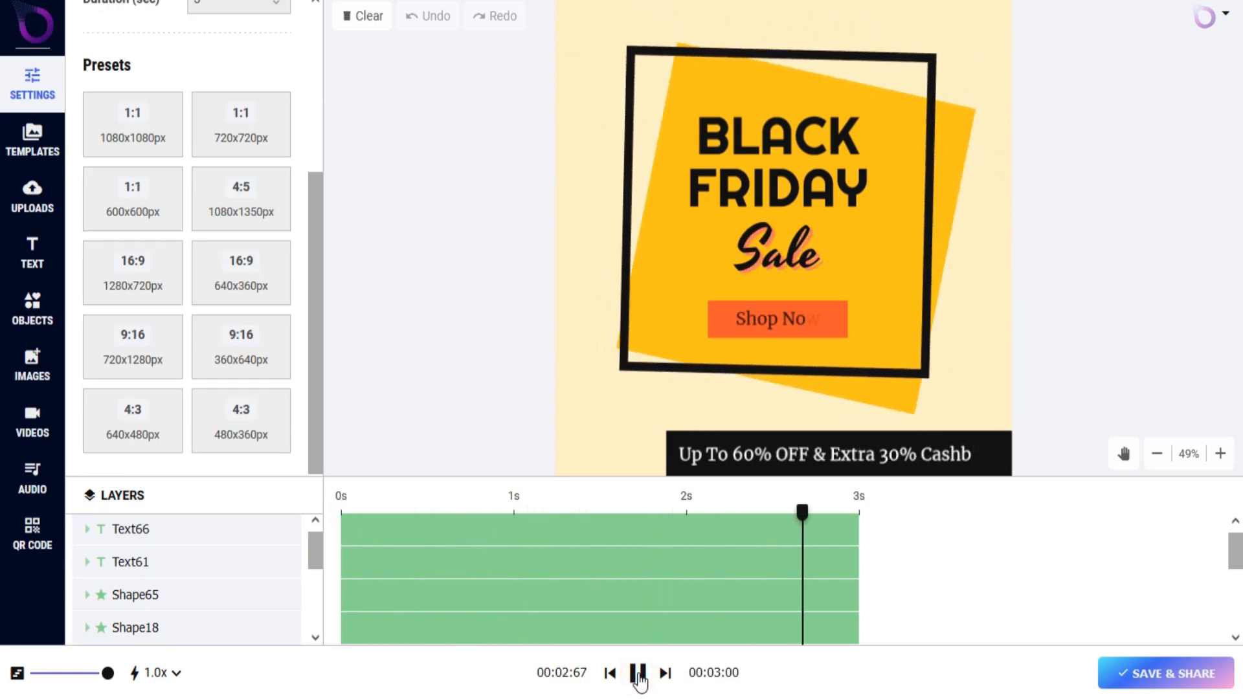
Move the BLACK heading slightly upward on the canvas, away from the FRIDAY line.
click(1125, 456)
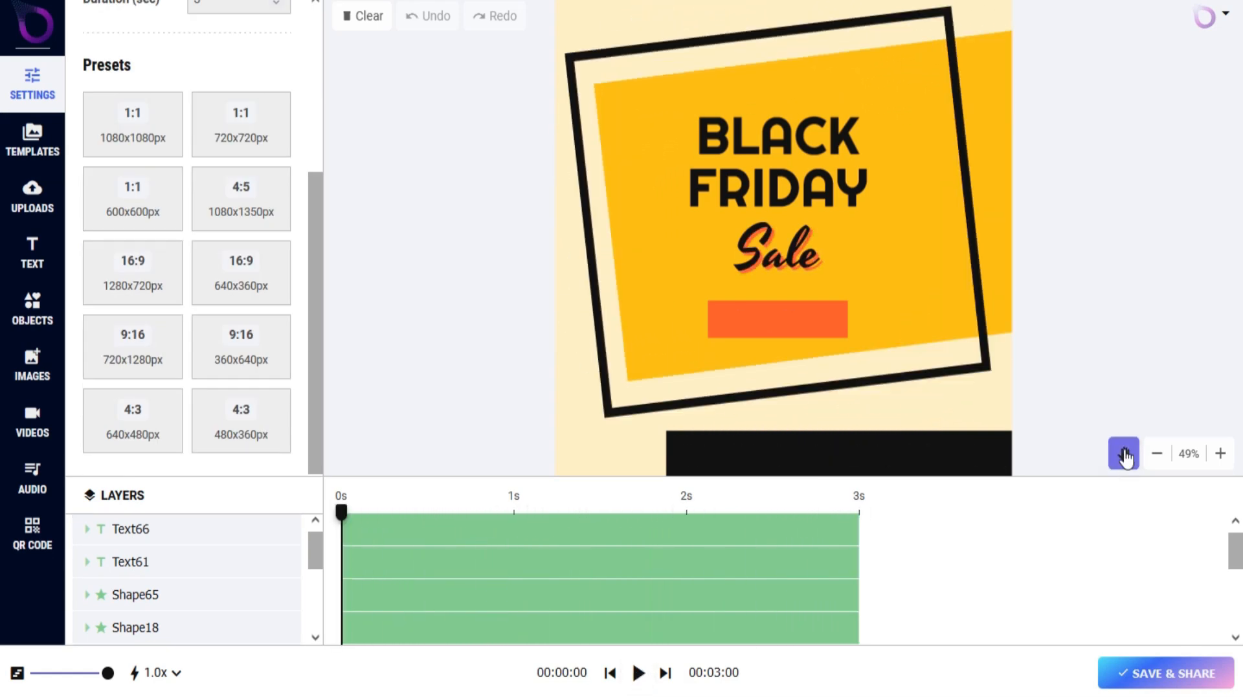
drag(883, 273, 900, 272)
drag(900, 273, 917, 272)
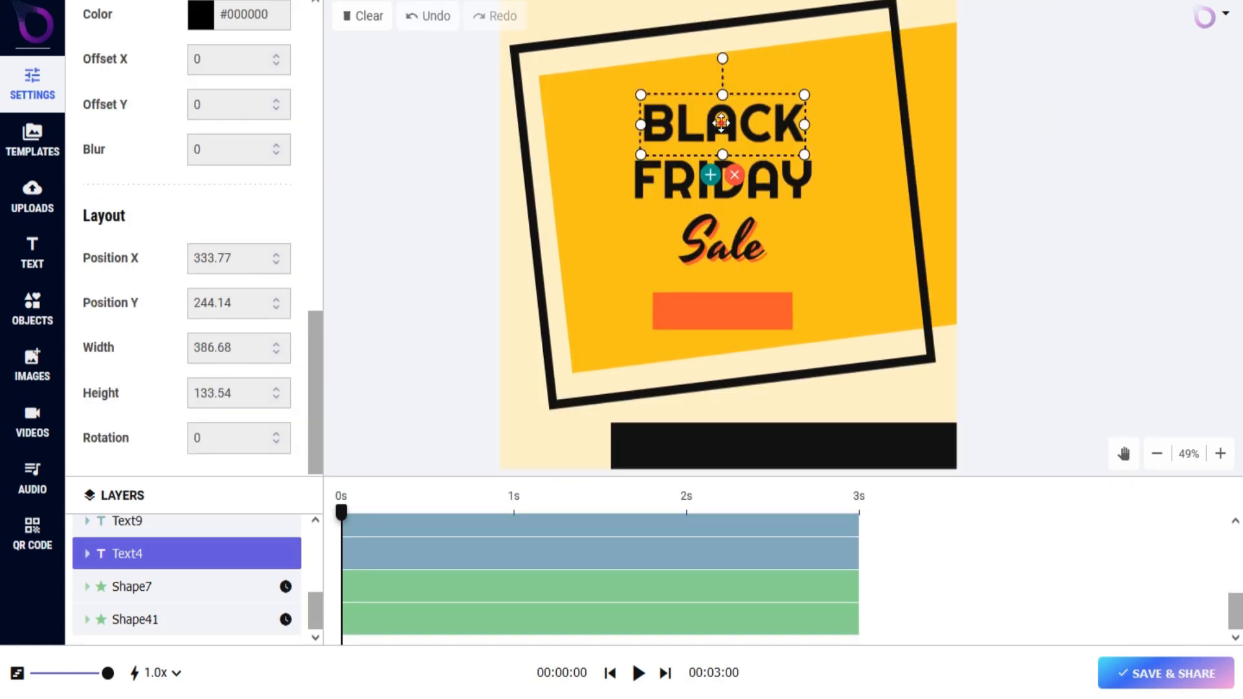
drag(721, 122, 722, 111)
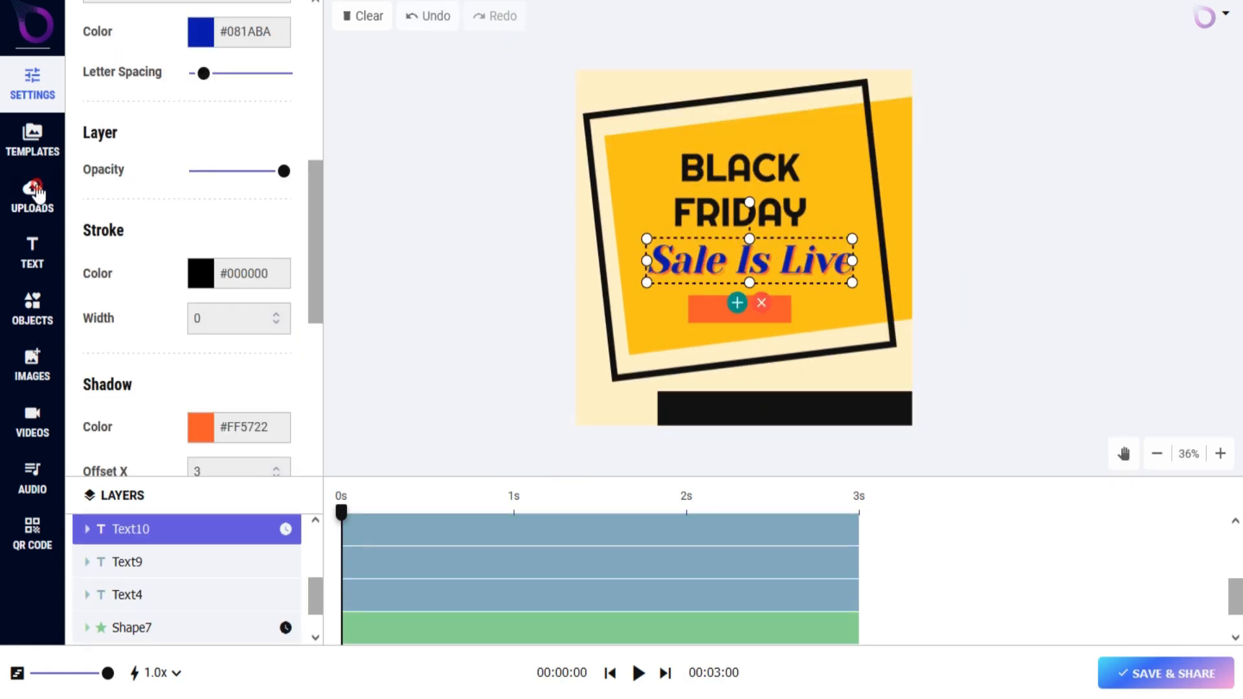
Add an image to the uploads from the URL pixabay.com/vectors/pennant-new-a-notice-services-1689013/.
click(32, 194)
click(250, 114)
click(159, 120)
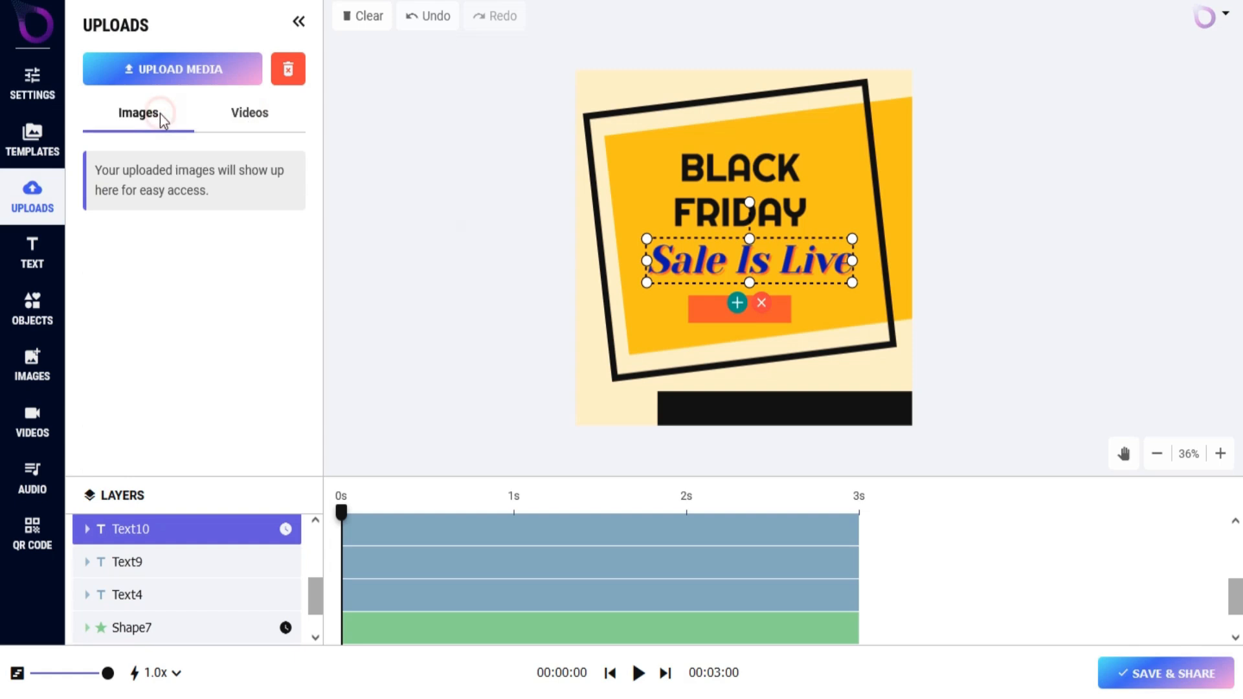
click(209, 69)
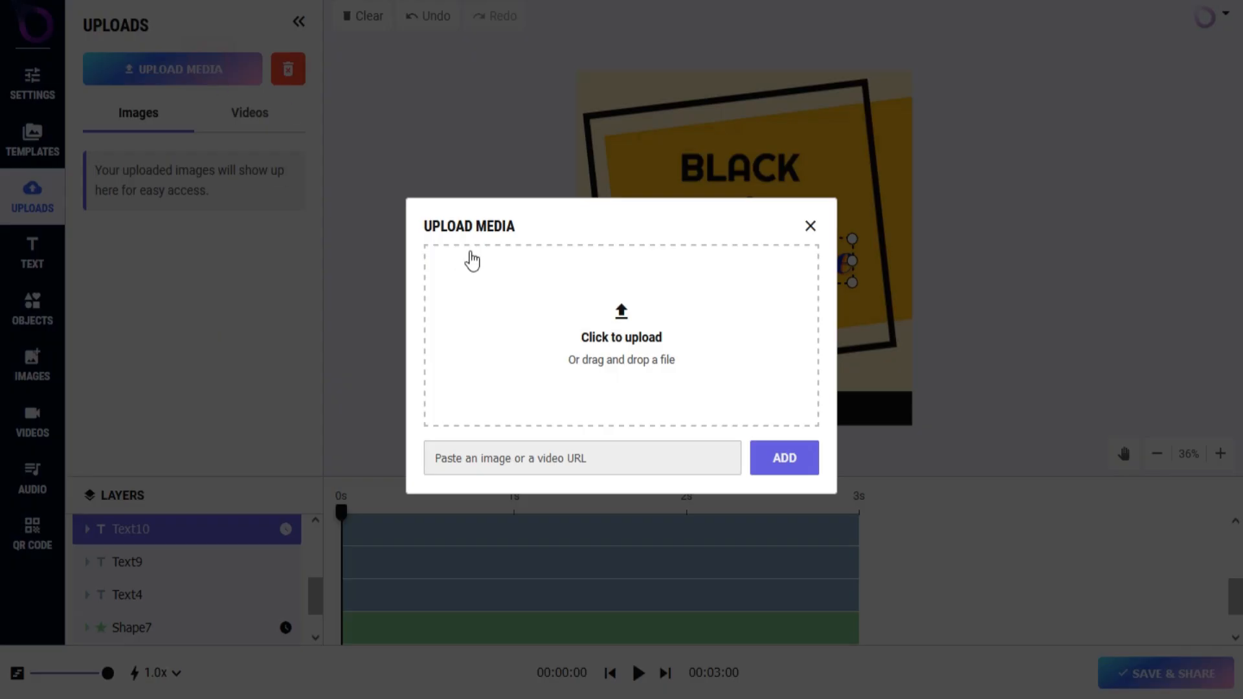
click(680, 470)
key(ctrl+v)
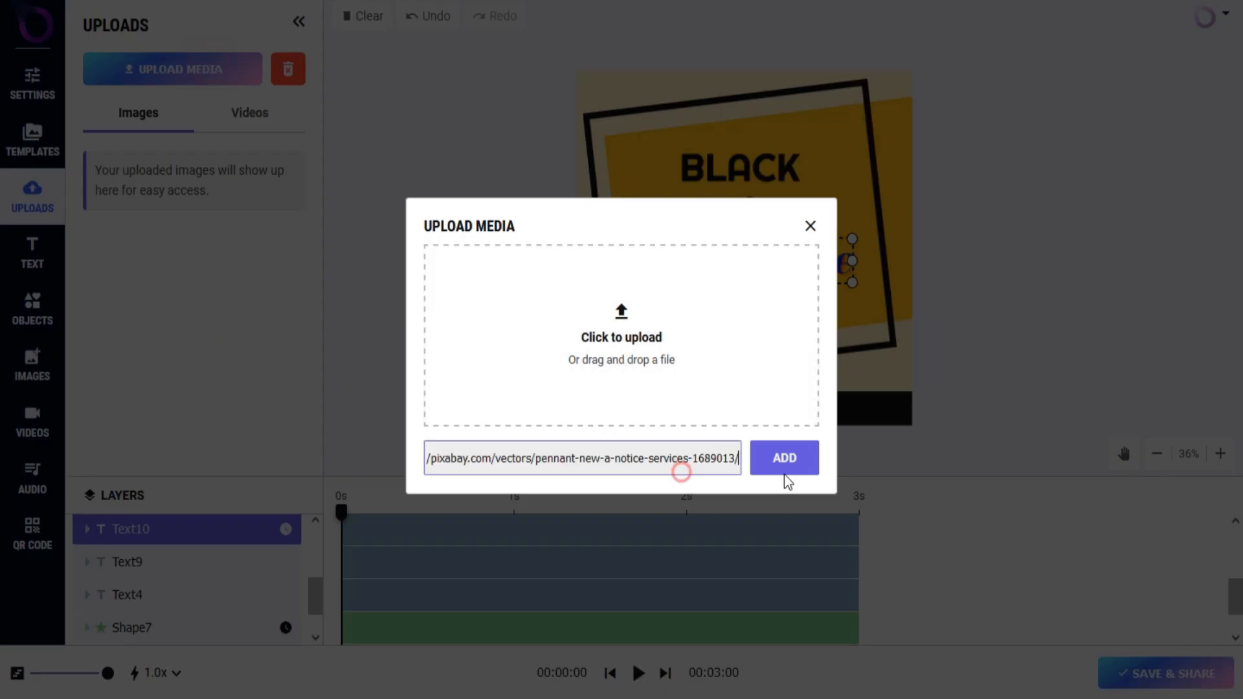
click(786, 470)
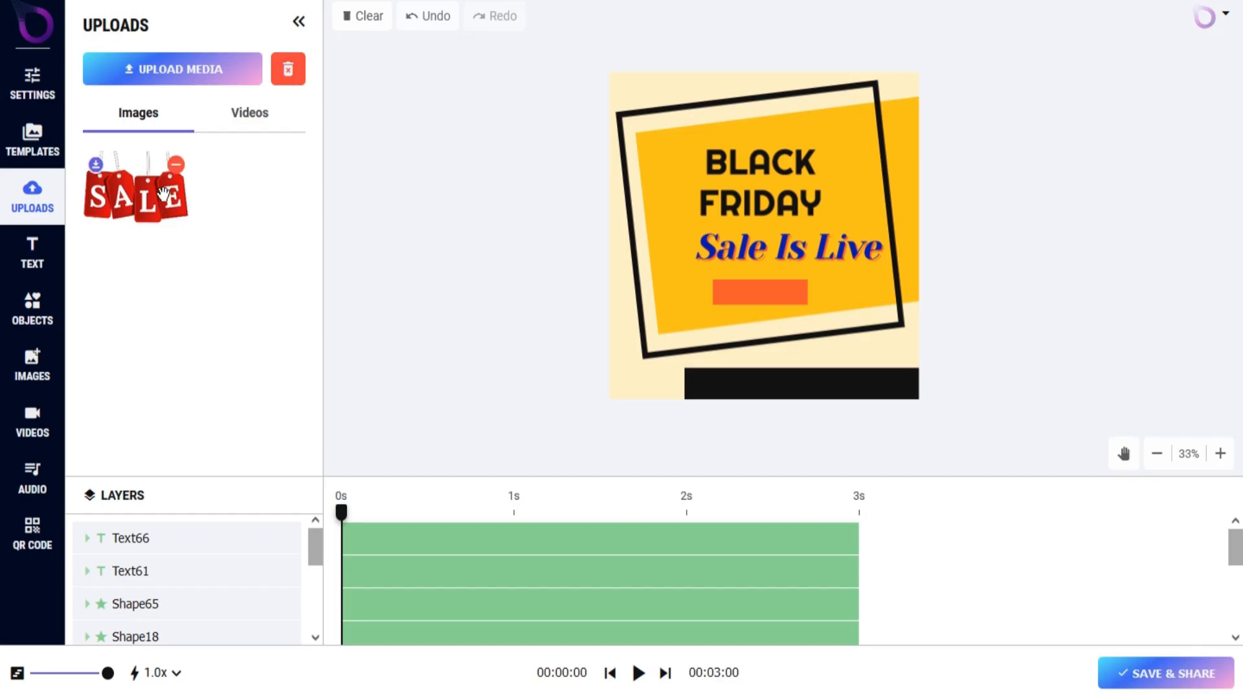
Place the uploaded SALE tags image above the end of the BLACK heading, near the design's upper right corner.
click(160, 197)
drag(803, 259, 840, 131)
click(427, 282)
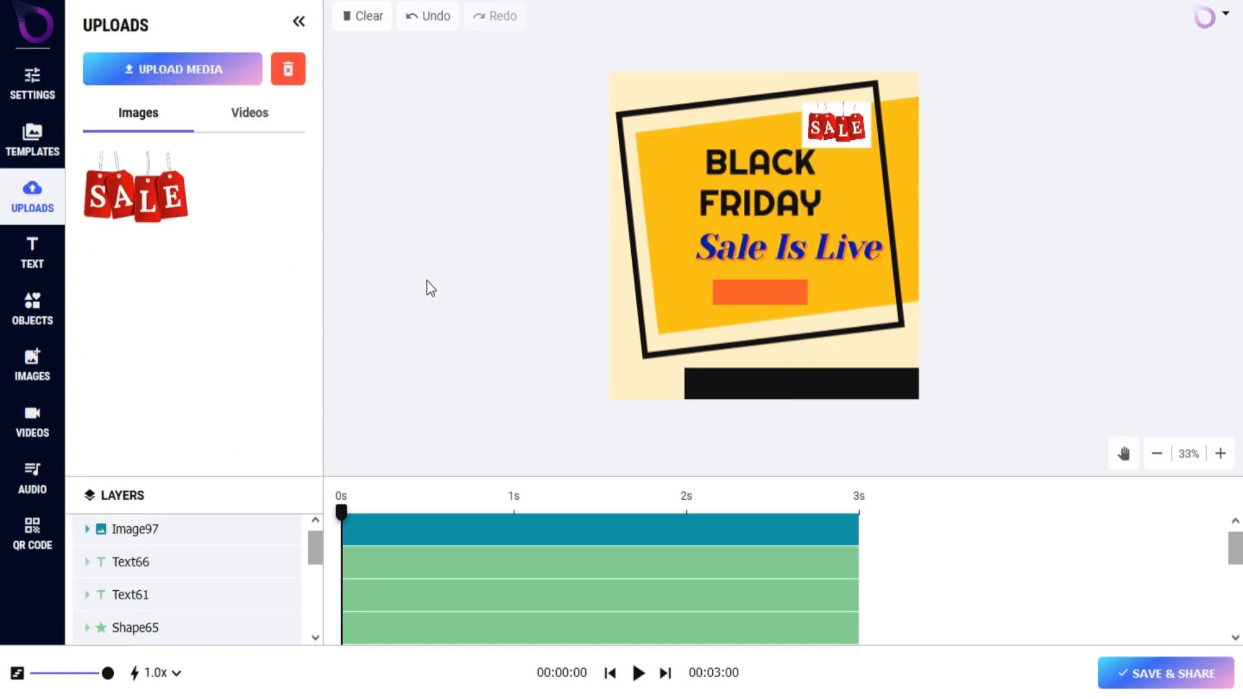
Add a heading text to the design and replace its wording with "Limited Offer".
click(20, 246)
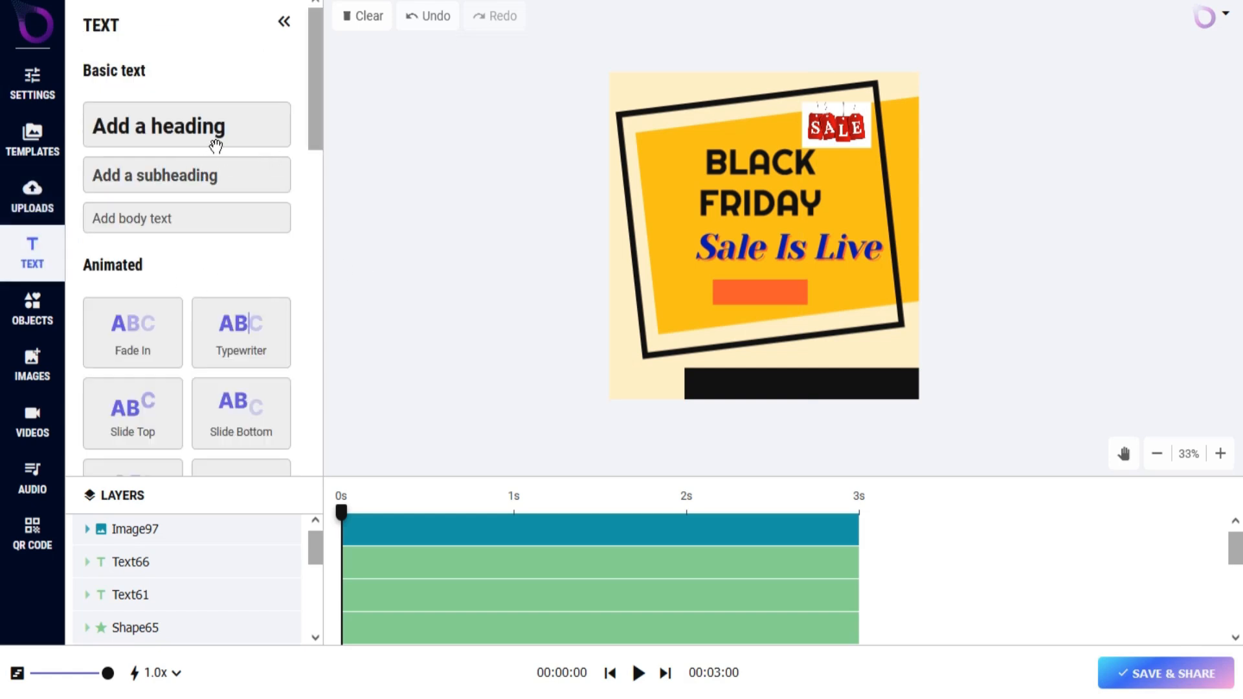
click(236, 140)
click(204, 289)
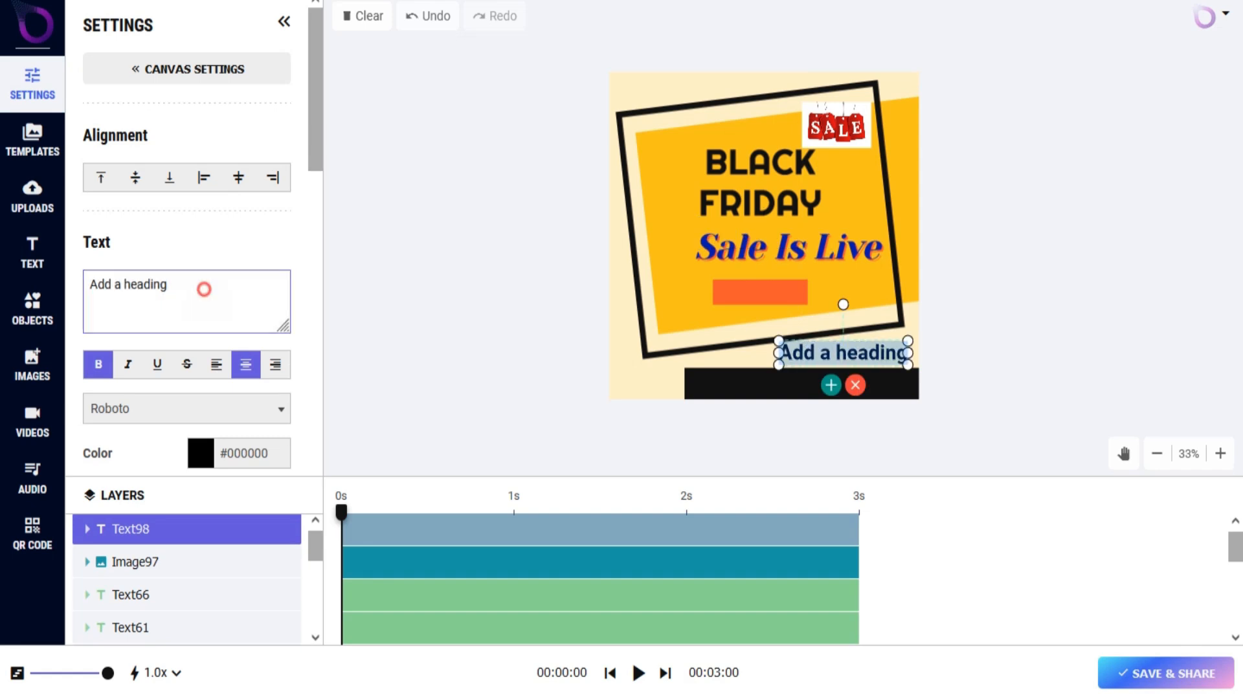
key(ctrl+a)
text(Limited Offer)
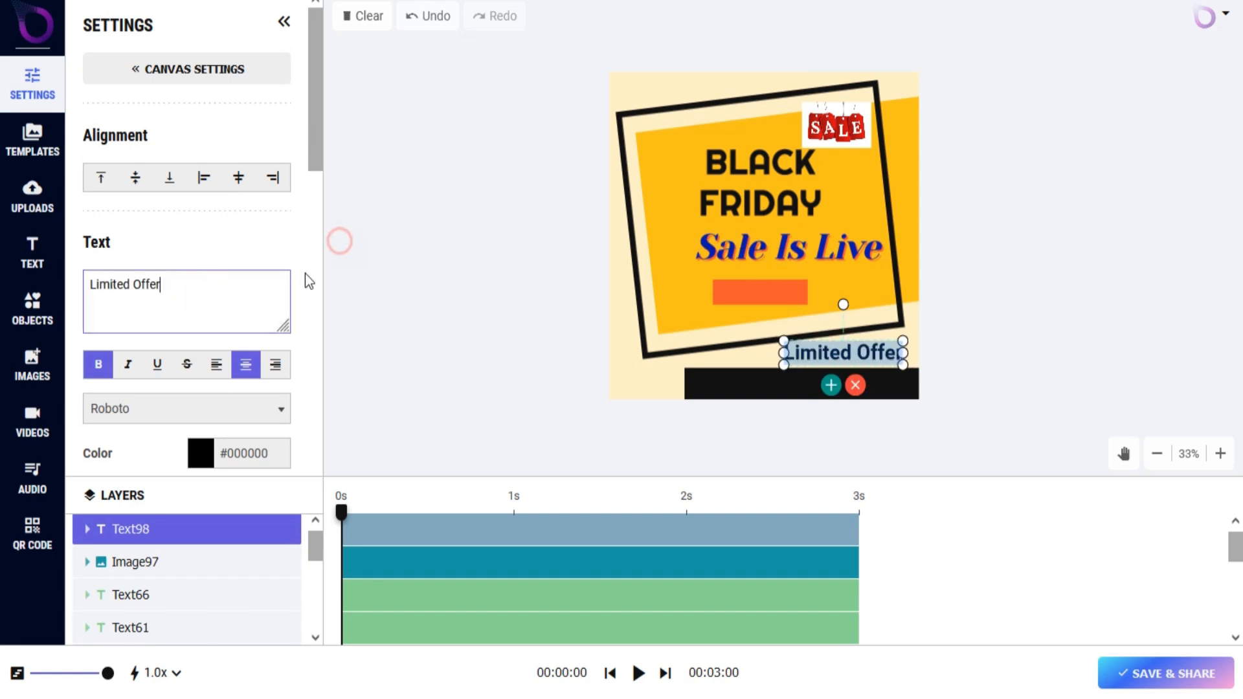
Format the Limited Offer heading as bold italic in the Road Rage font.
click(109, 375)
click(126, 368)
click(95, 366)
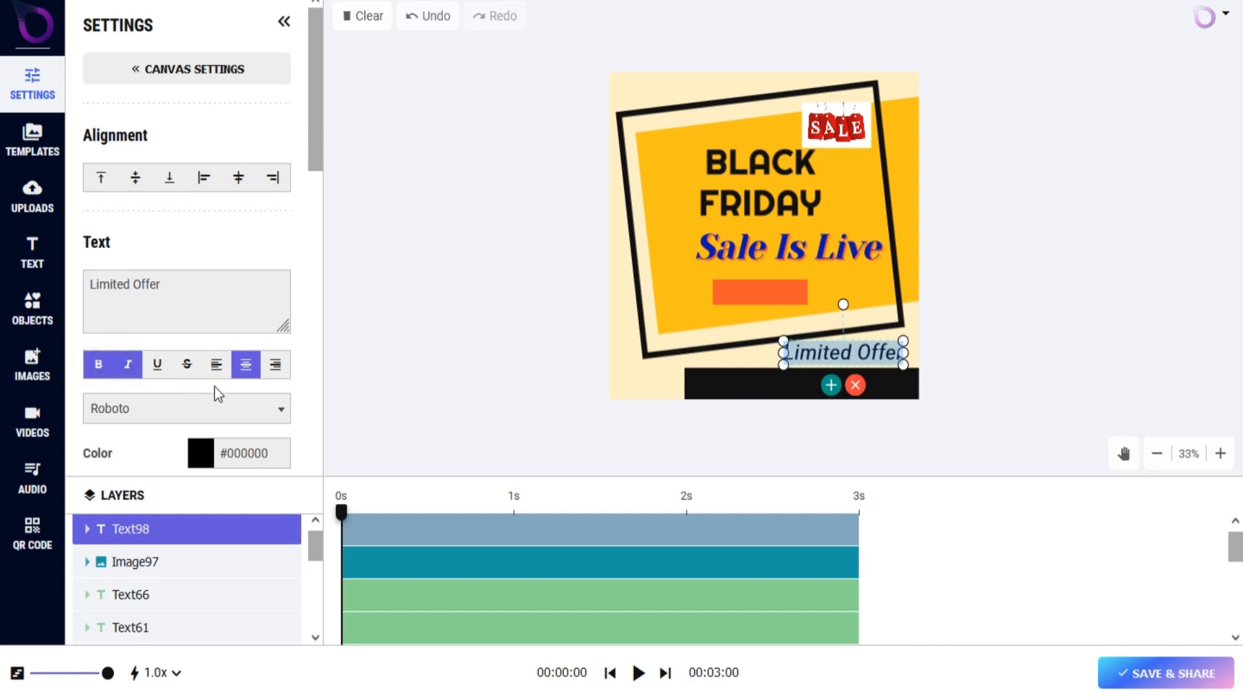
scroll(215, 388, down, 2)
click(251, 309)
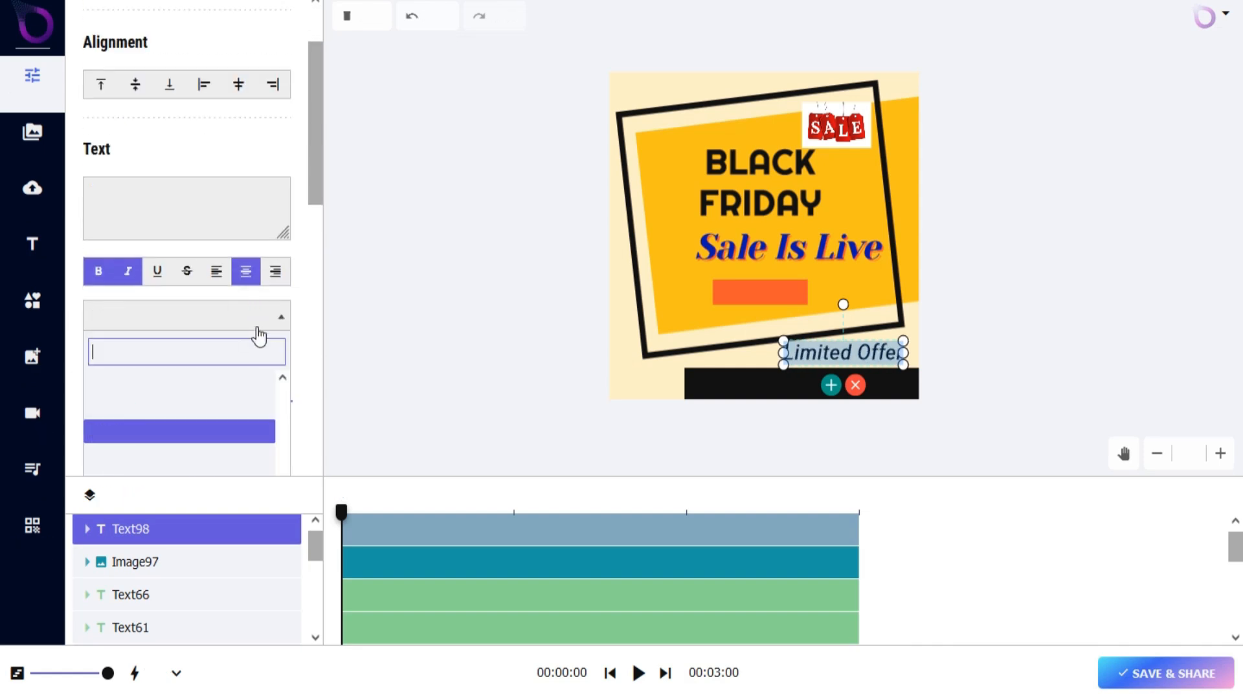
click(114, 408)
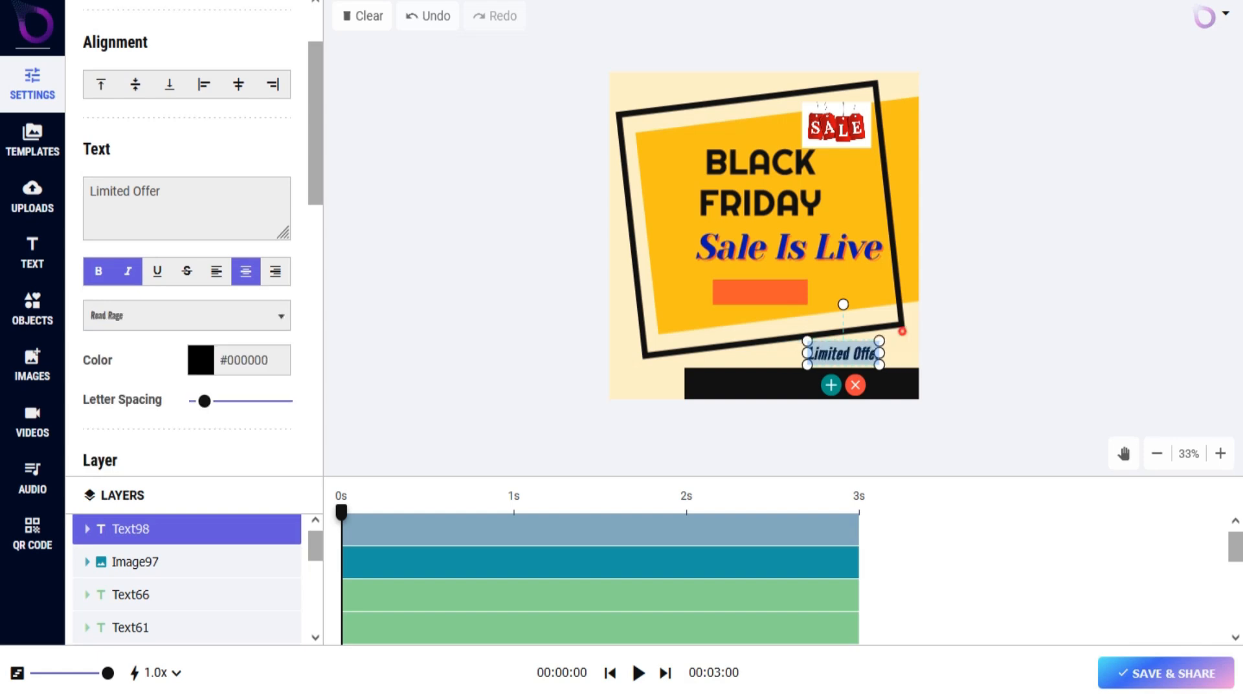
Colour the Limited Offer heading dark blue and widen its letter spacing.
scroll(269, 257, down, 4)
click(280, 174)
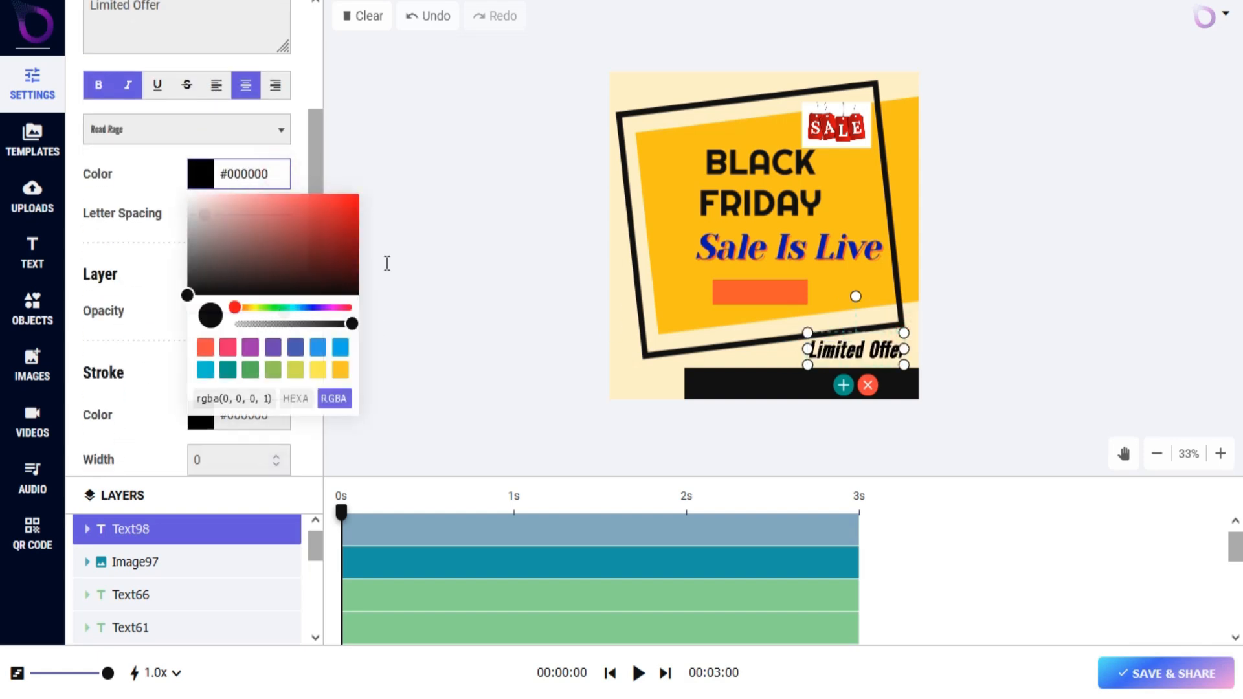
click(280, 307)
click(274, 209)
drag(269, 233, 347, 233)
click(305, 307)
click(211, 272)
scroll(194, 285, down, 5)
Add the OMG! sticker from the Others objects and place it before the BLACK heading, at about 128 for Position X.
click(45, 322)
scroll(175, 270, down, 5)
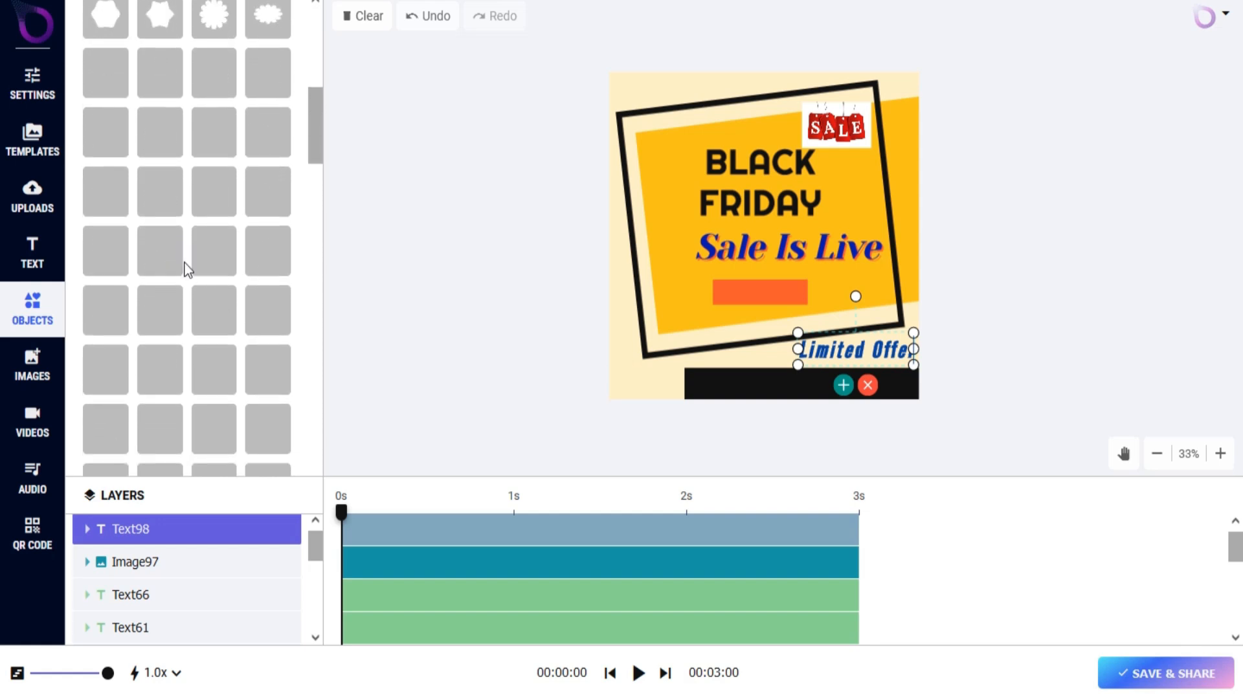
click(189, 336)
scroll(213, 326, down, 3)
scroll(214, 326, down, 10)
scroll(212, 327, down, 8)
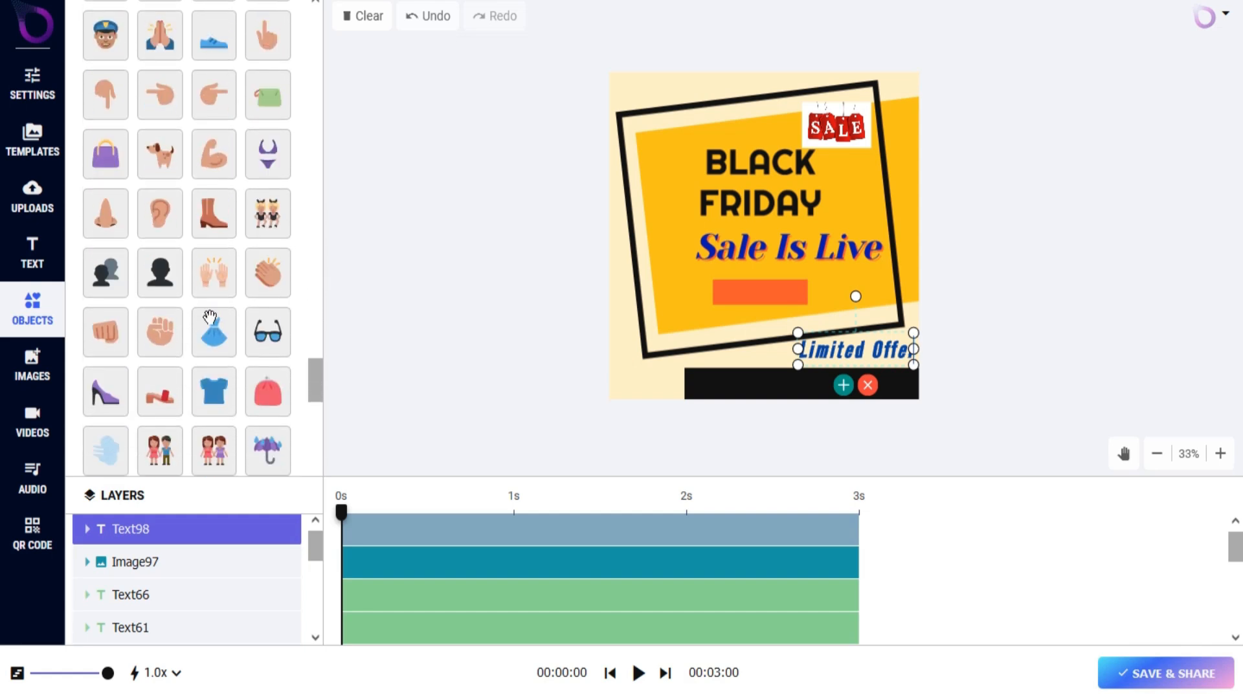
scroll(210, 318, down, 3)
scroll(210, 317, down, 5)
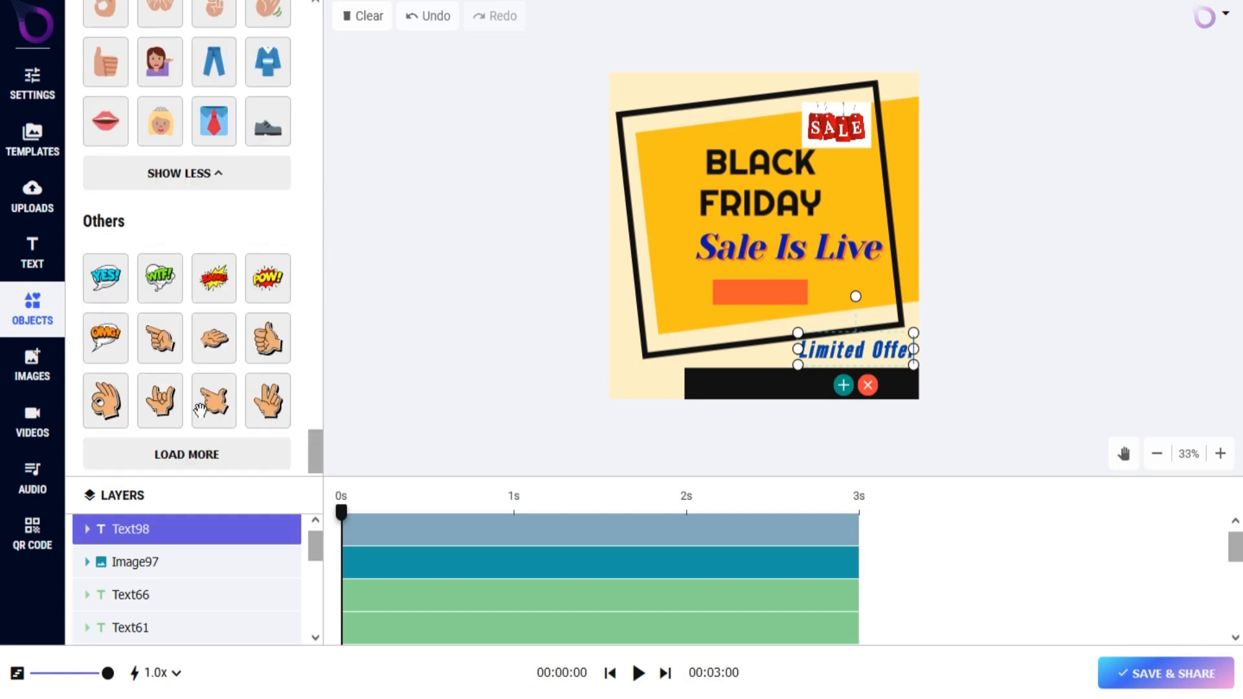
click(202, 455)
scroll(110, 290, down, 1)
click(110, 248)
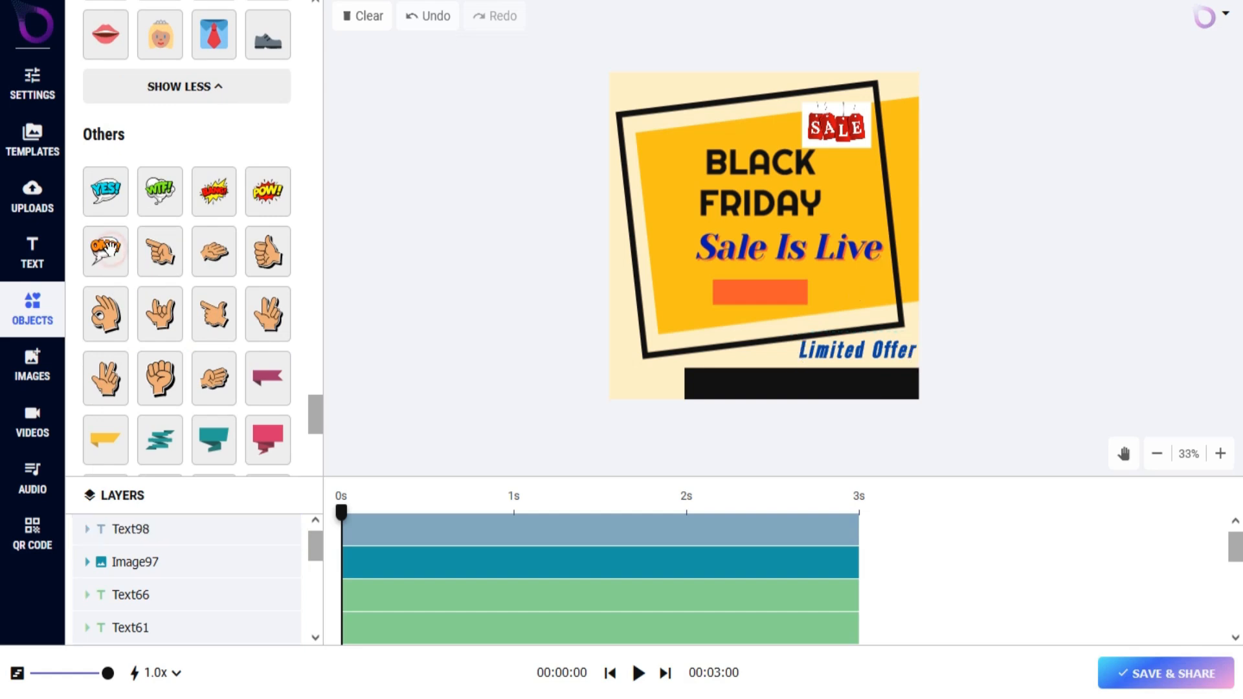
drag(744, 236, 671, 139)
scroll(270, 174, up, 5)
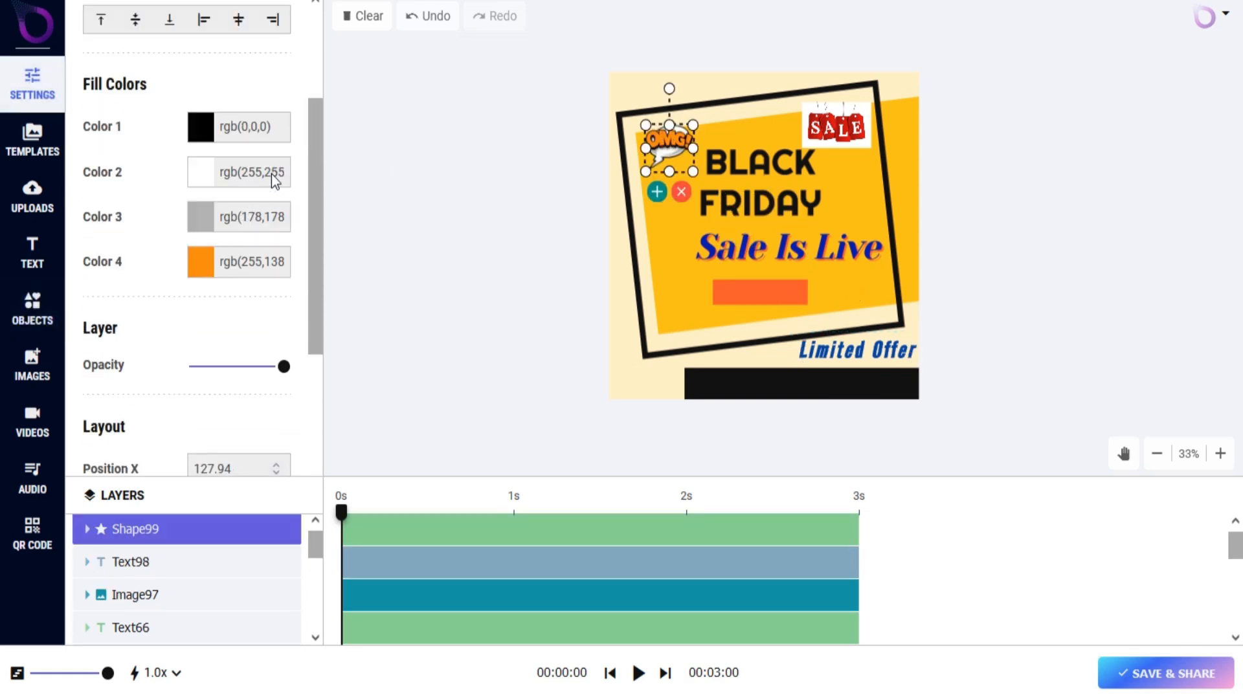
Open the image library and view its Pexels and AI Images sources.
click(34, 367)
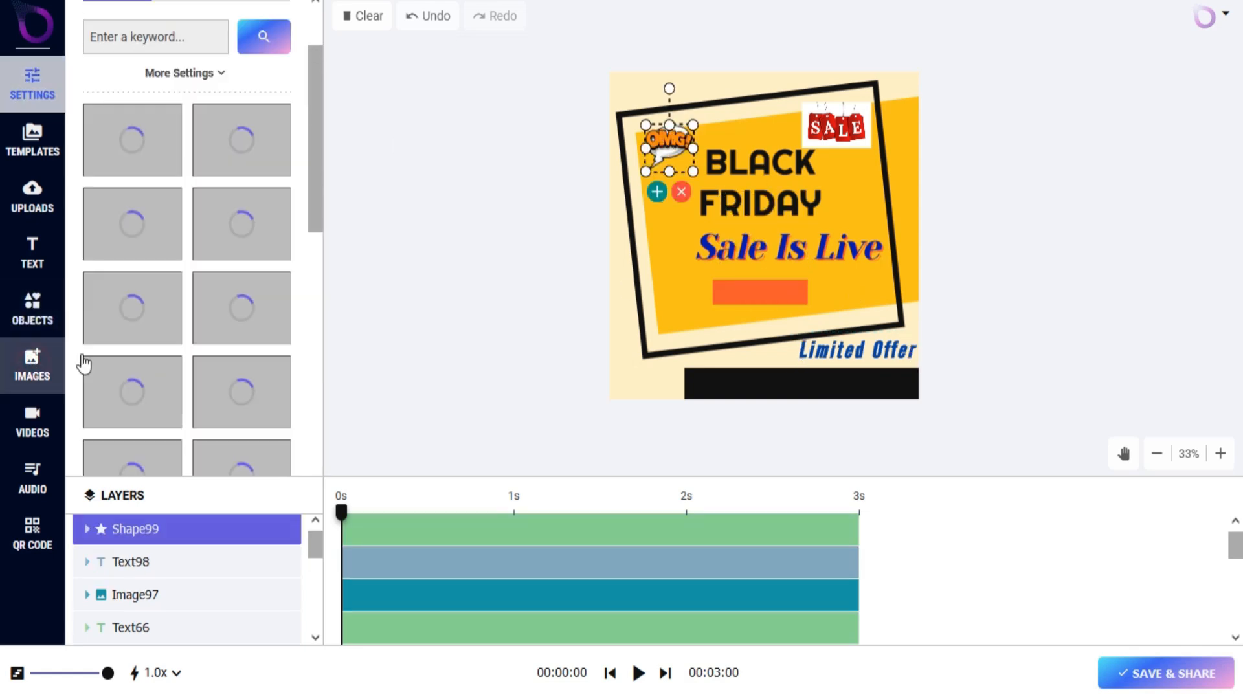
click(184, 71)
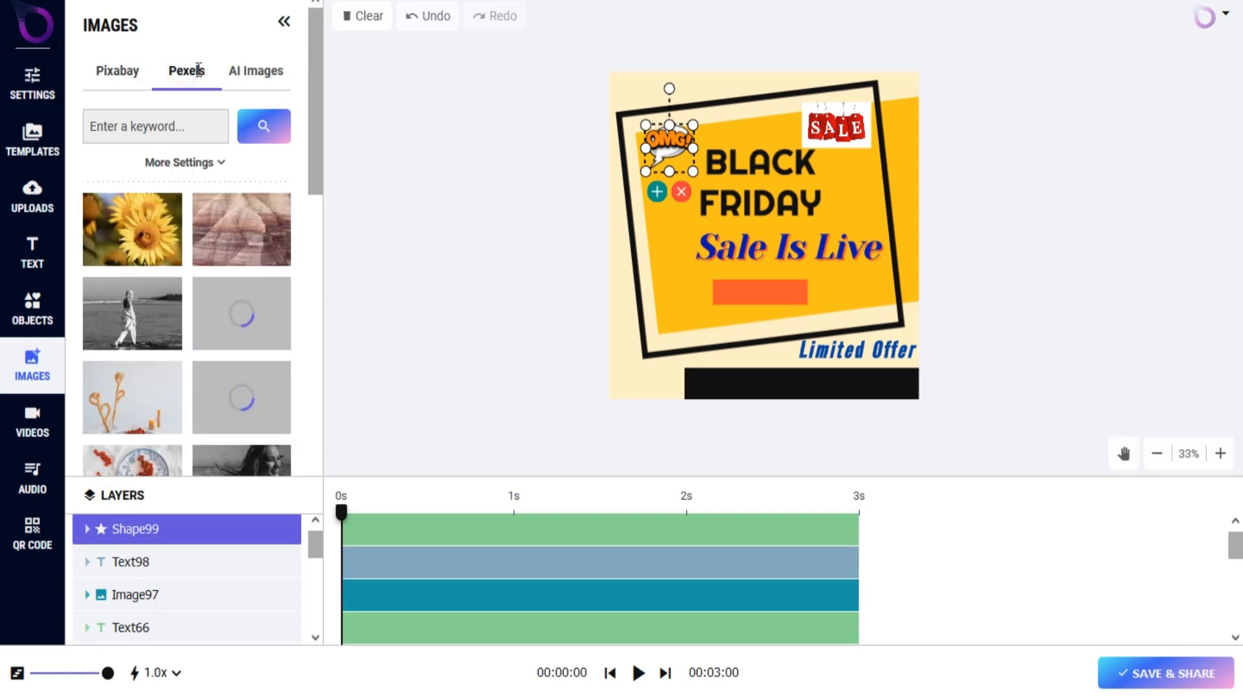
click(265, 72)
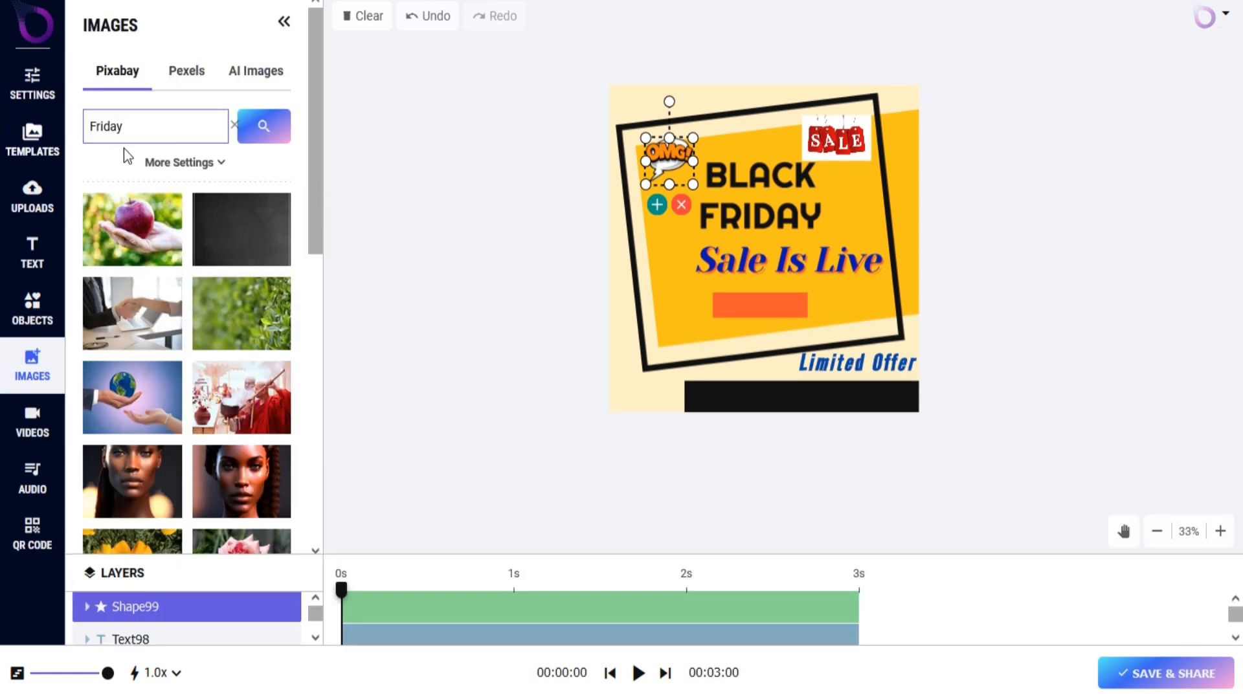
Search the Pixabay images for "Friday" and load more of the matching pictures.
click(263, 126)
scroll(210, 240, down, 5)
scroll(210, 241, down, 5)
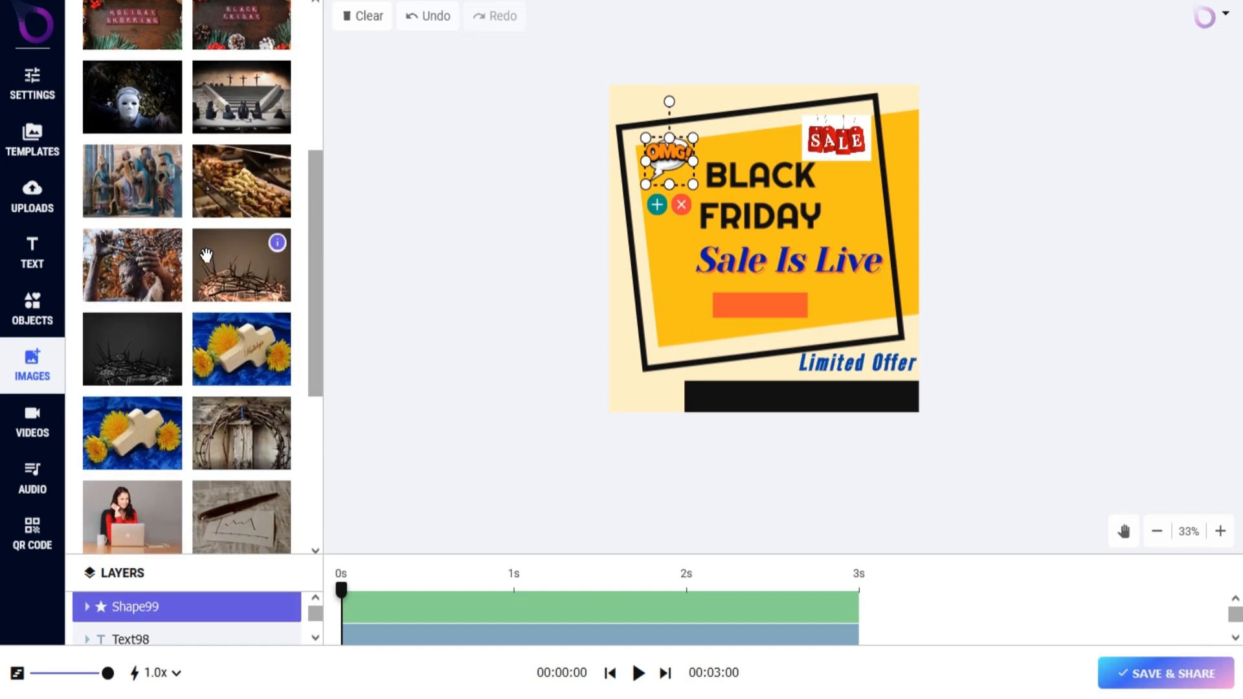
click(183, 453)
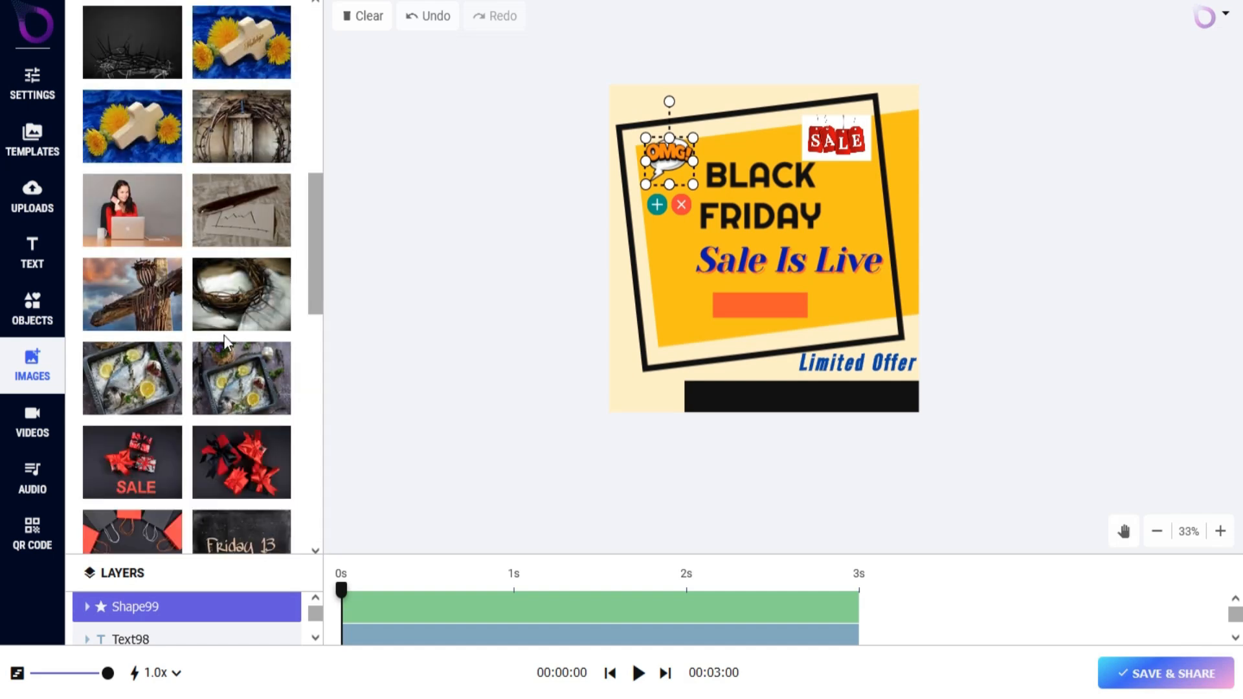
Try adding the picture of red-ribboned black gift boxes at the frame's lower-left corner and undo its placement.
scroll(212, 358, down, 3)
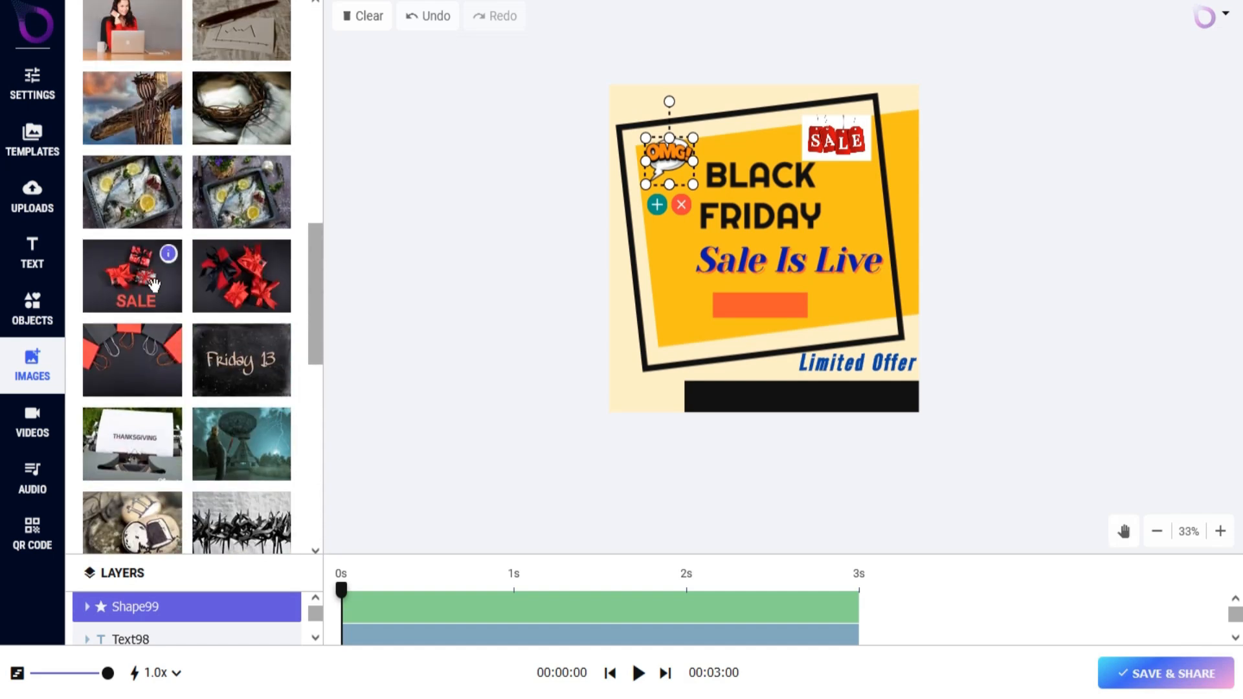
click(241, 275)
drag(772, 249, 686, 336)
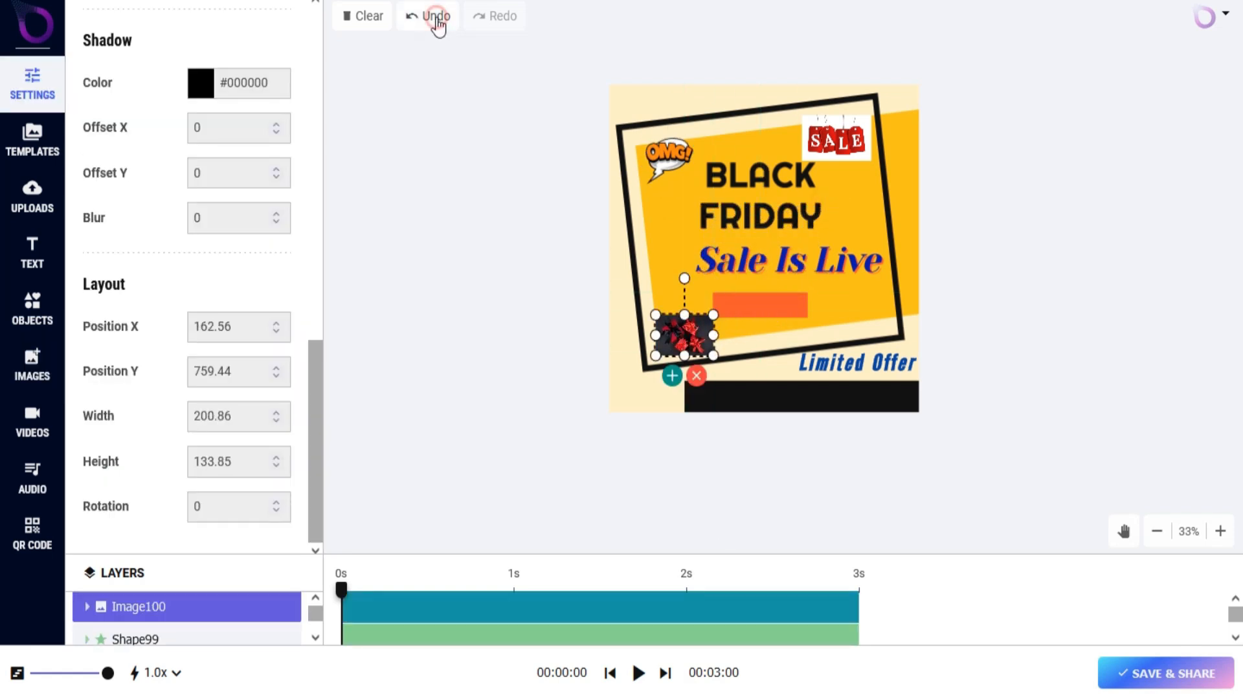
click(438, 23)
Load more of the Pexels pictures and search the AI Images source for "30% Off On All Items".
click(189, 71)
scroll(184, 336, down, 3)
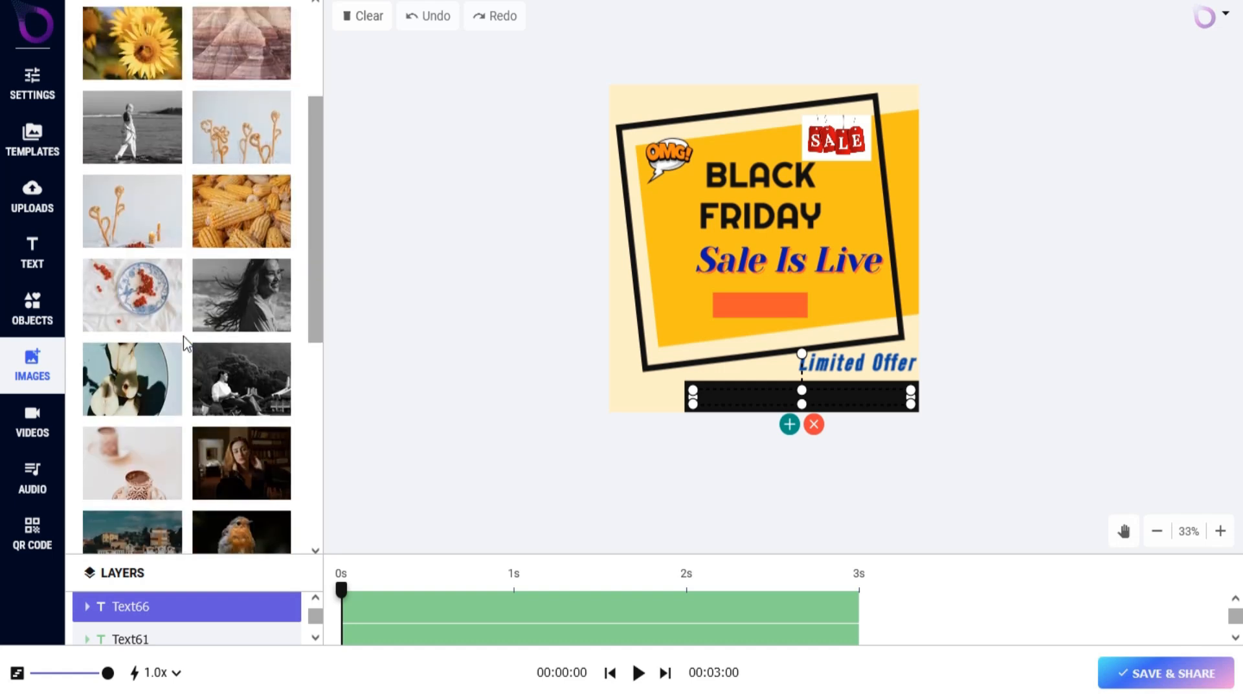
scroll(184, 359, down, 5)
click(186, 449)
scroll(187, 389, down, 5)
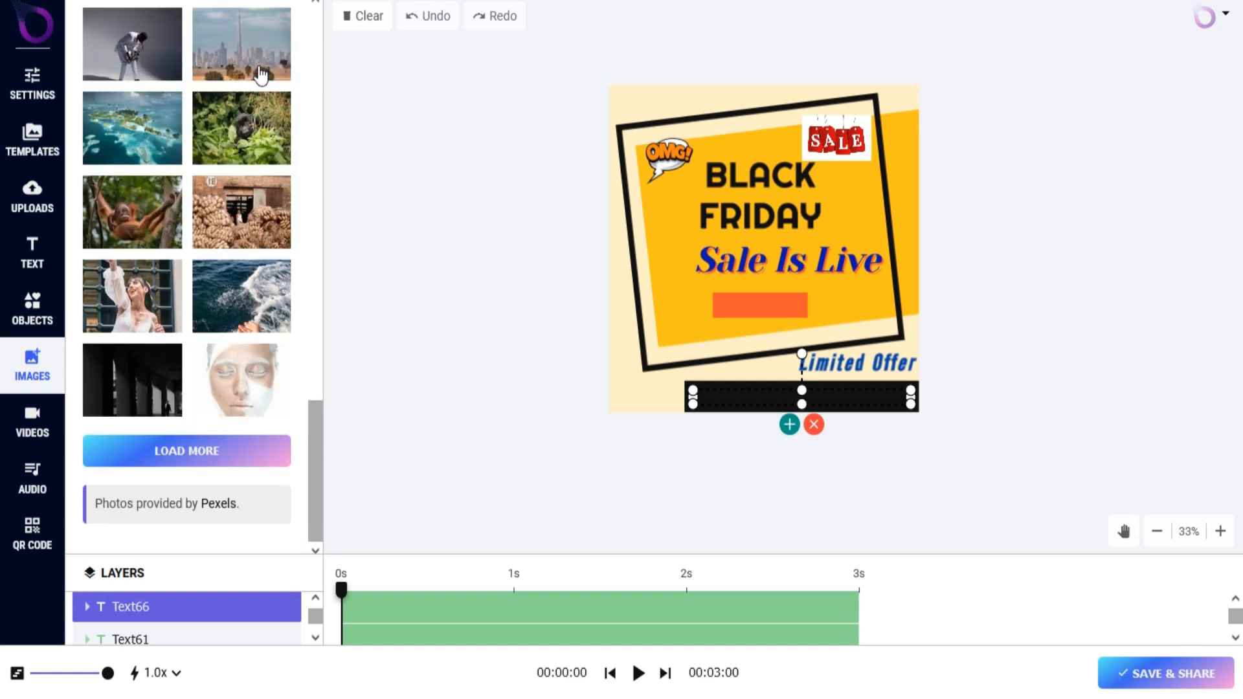
click(268, 72)
click(279, 127)
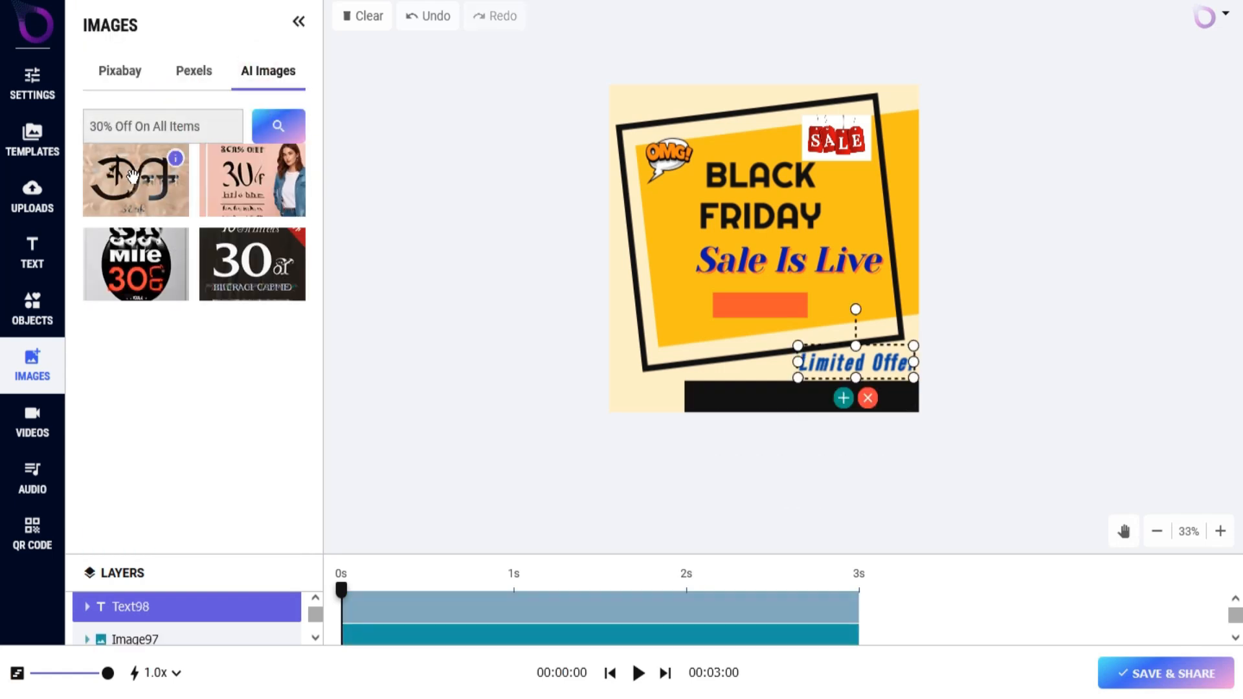
Browse the stock videos from Pixabay, loading more of them, and look through those from Pexels.
click(39, 422)
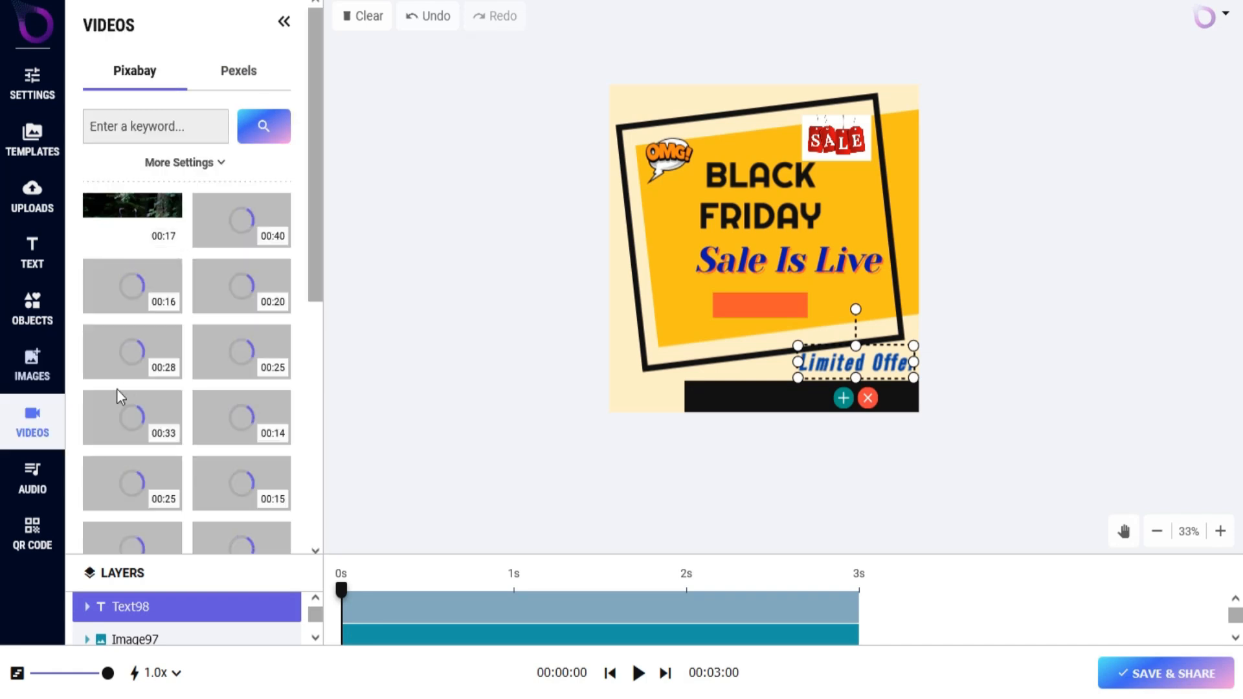
scroll(196, 331, down, 5)
scroll(195, 343, down, 4)
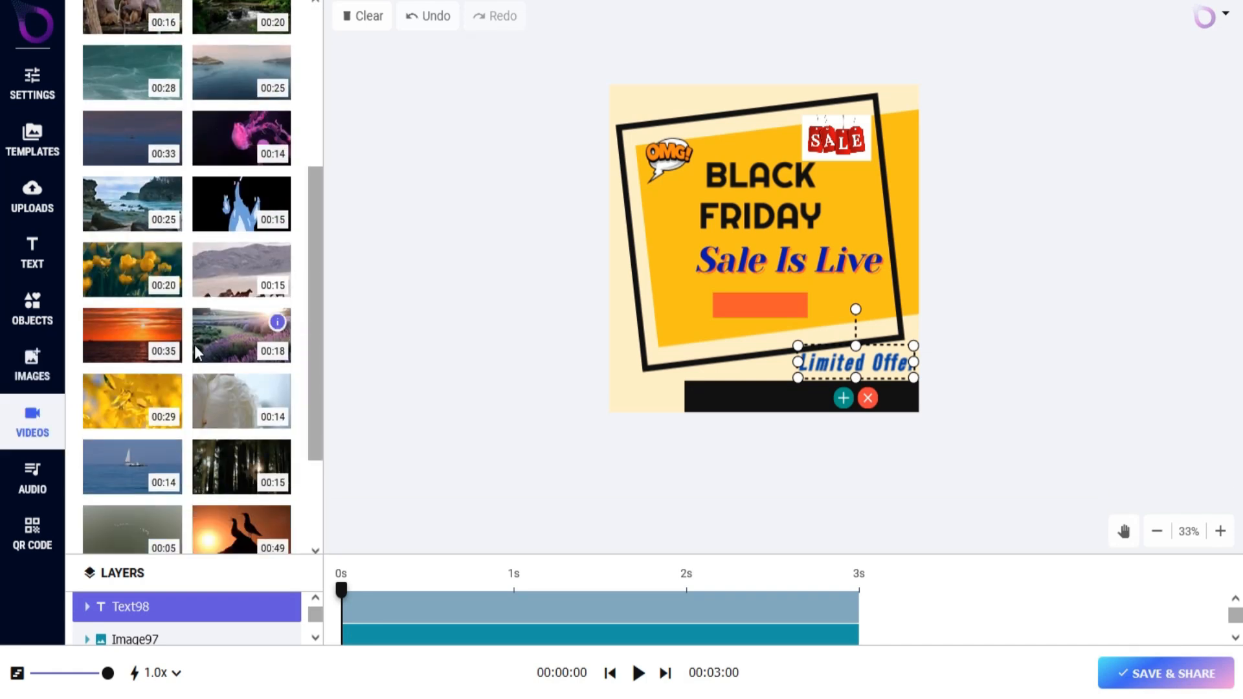
click(187, 454)
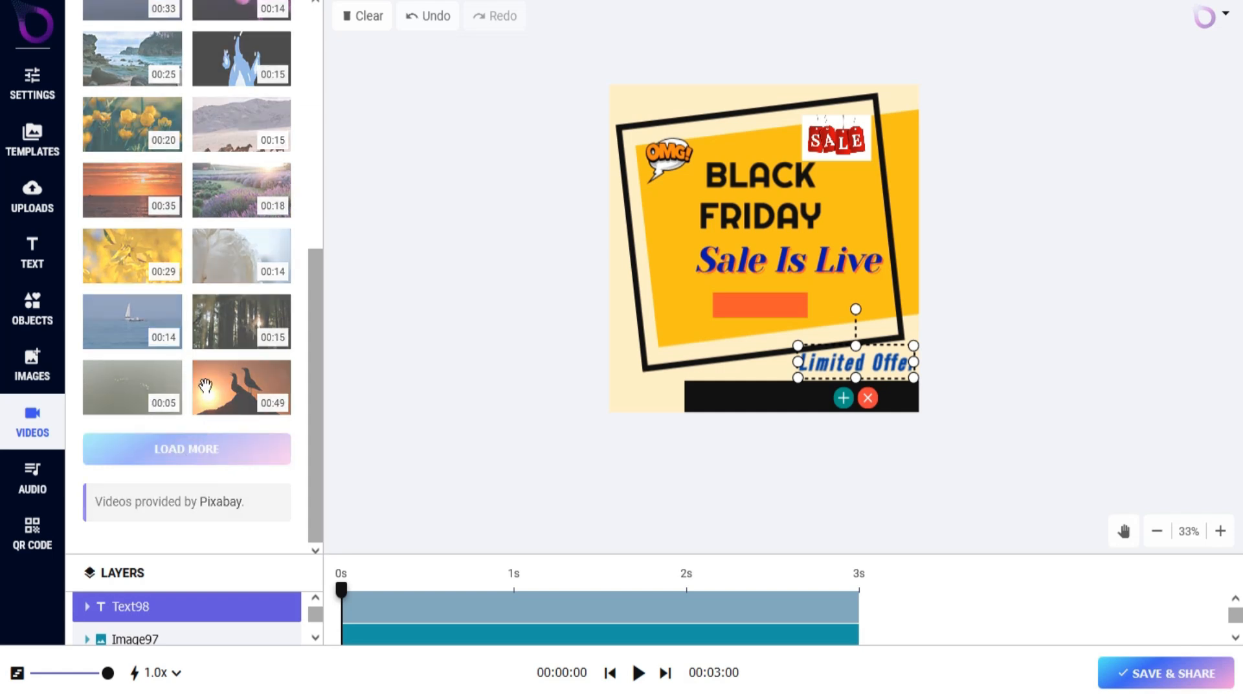
scroll(201, 395, down, 5)
scroll(202, 397, down, 3)
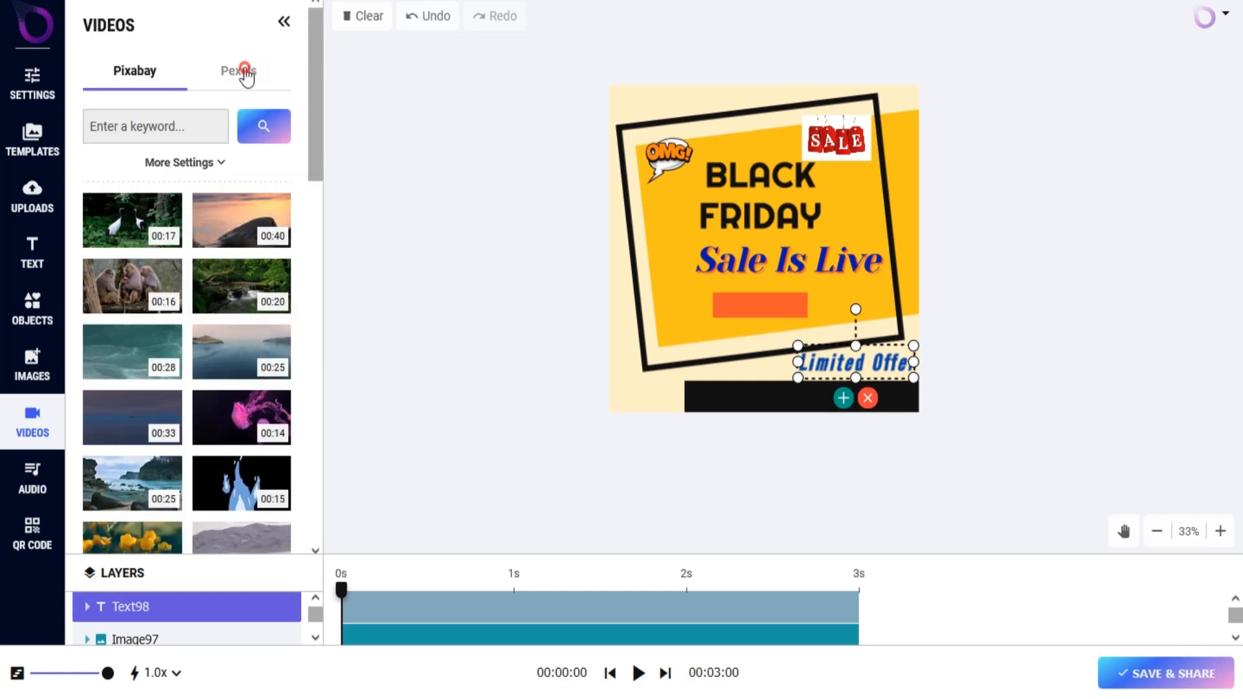
click(246, 72)
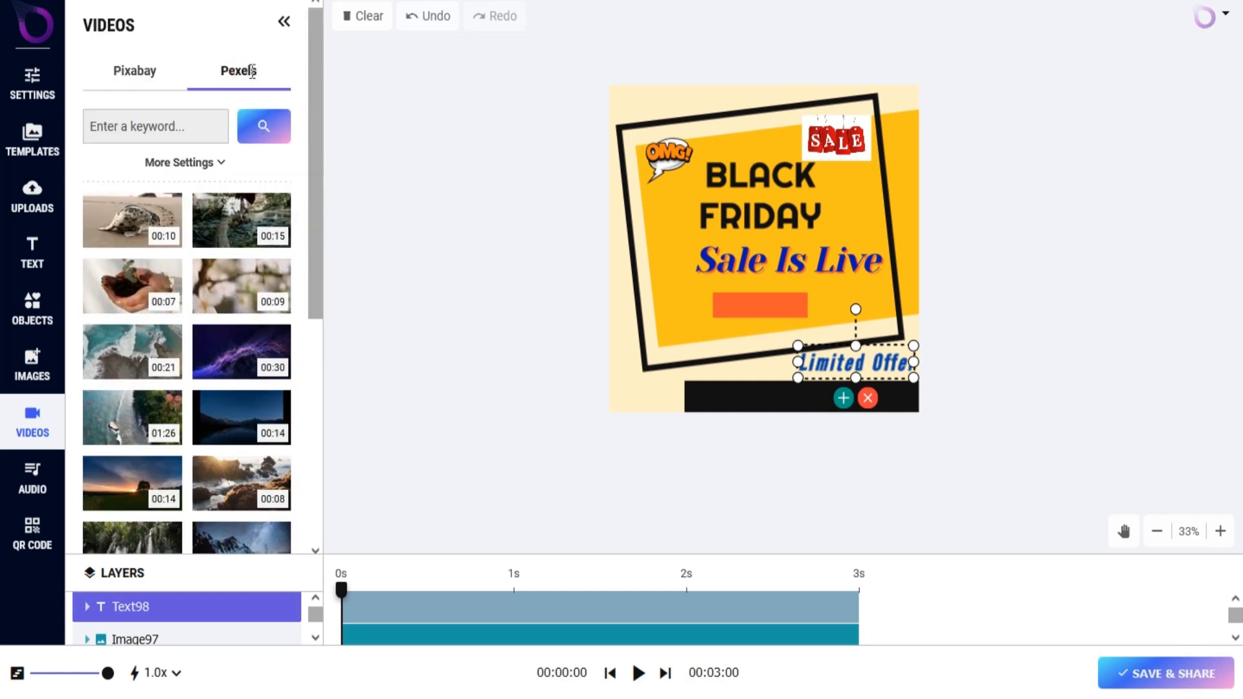
scroll(138, 266, down, 10)
scroll(137, 263, down, 1)
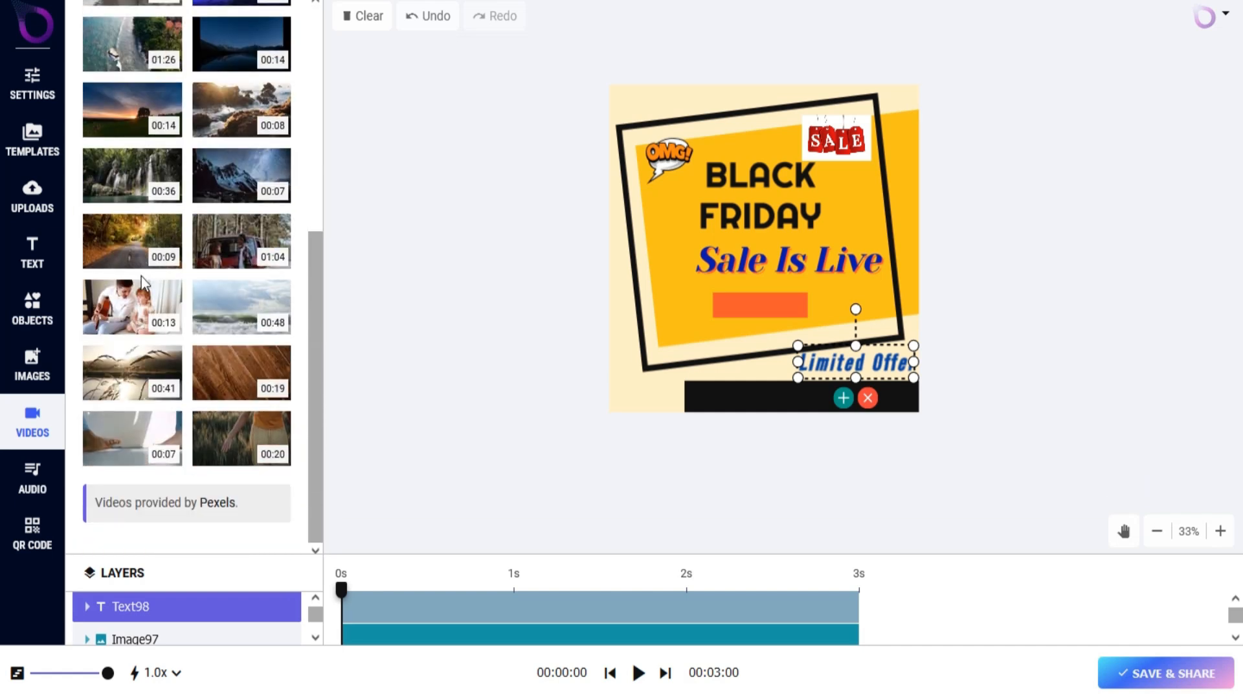
scroll(199, 501, up, 12)
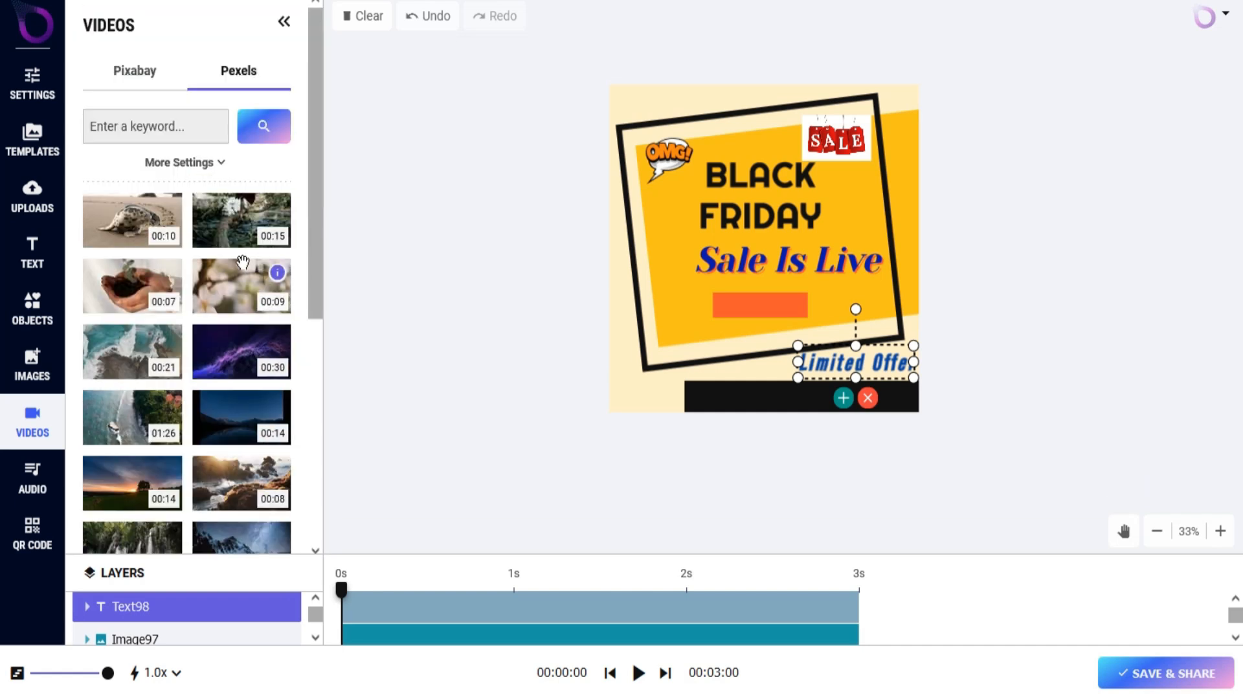
Preview the Stomping Rock and Everything Feels New tracks and add the Inspirational Background audio to the project.
click(37, 481)
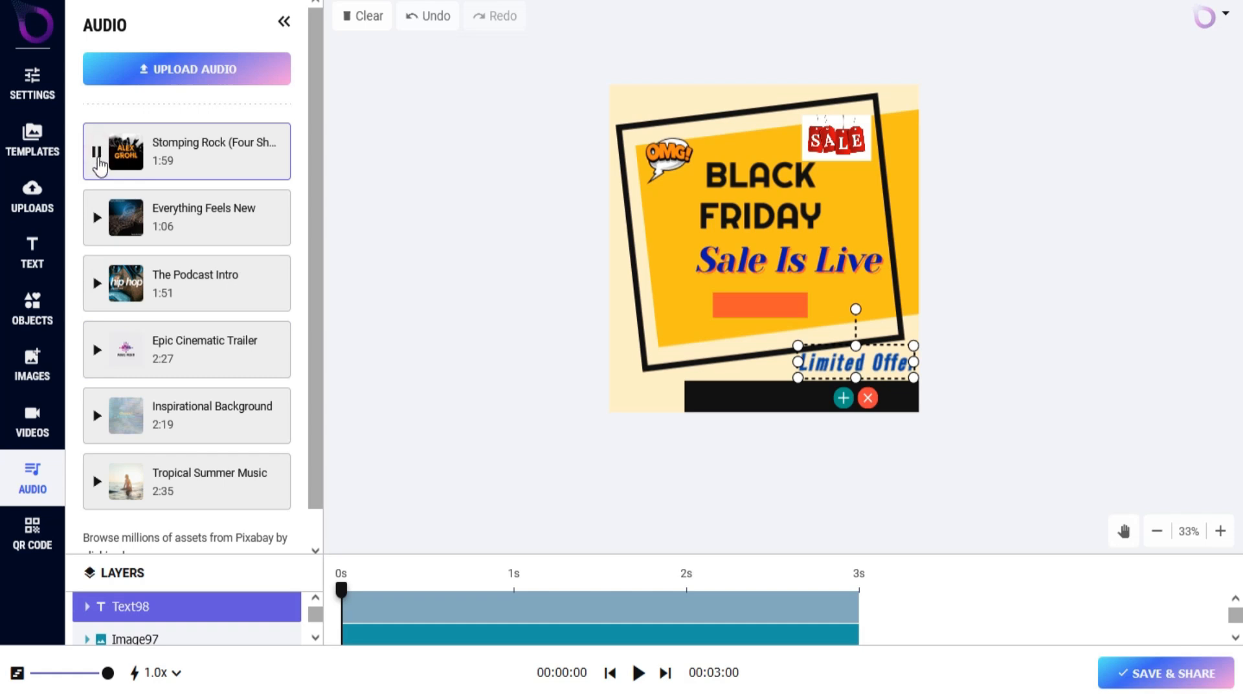
click(97, 218)
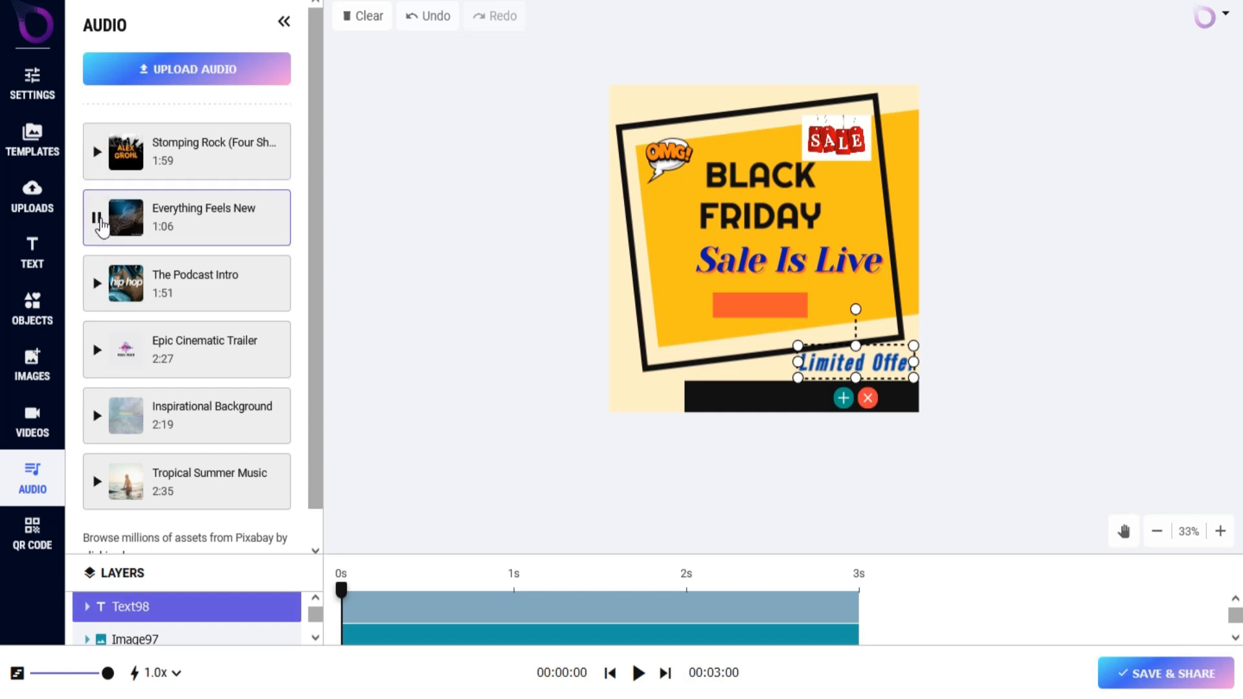
scroll(108, 342, down, 1)
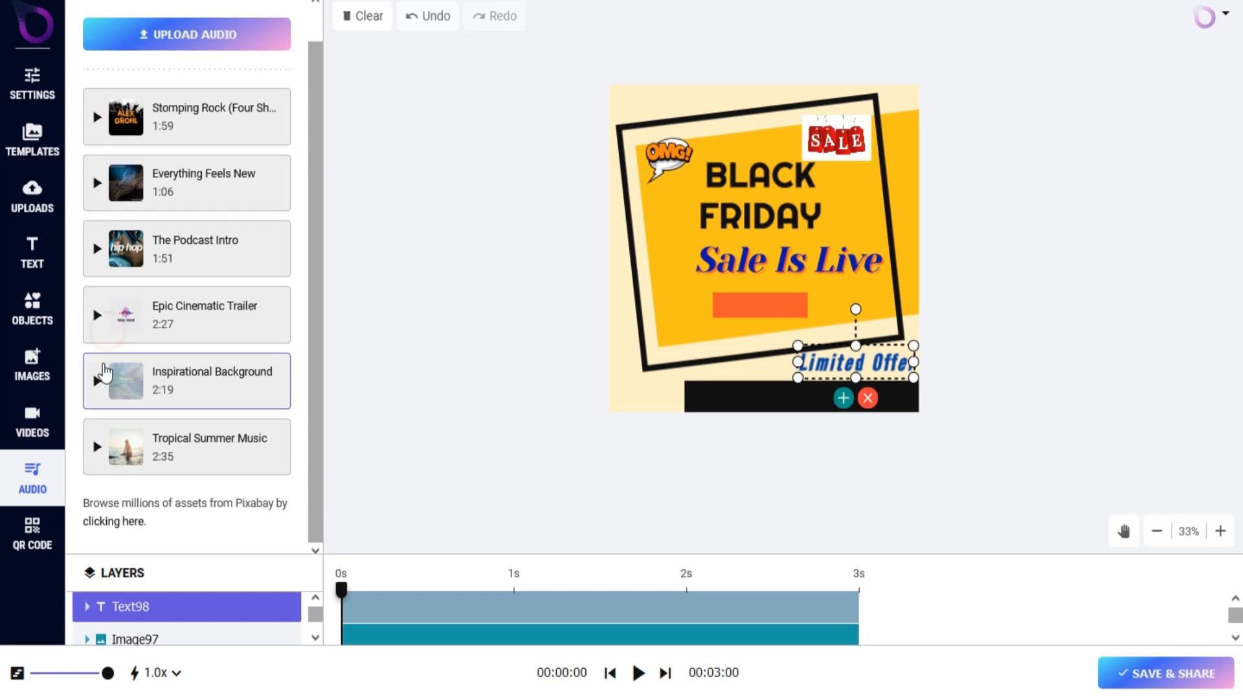
click(143, 388)
Set up a QR code for the link ending in wavesai.com/jv, with fill color #1486E1 and the label "Scan Me".
click(48, 547)
scroll(244, 226, up, 1)
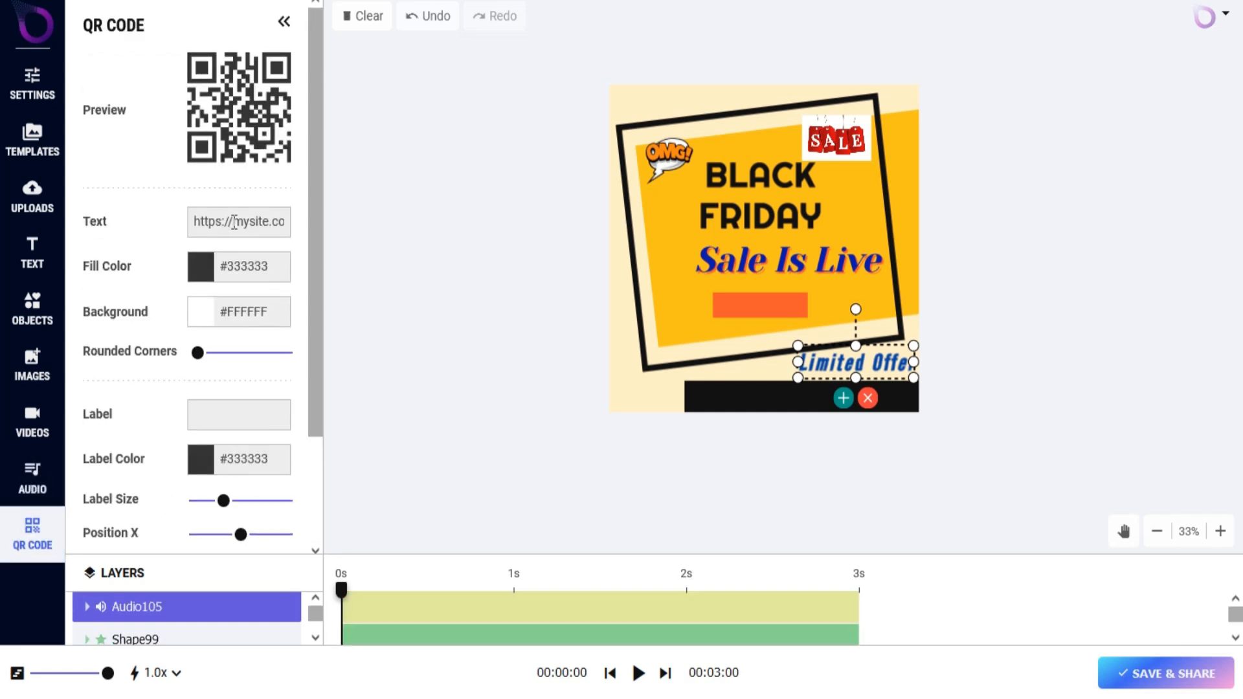
click(252, 267)
drag(188, 370, 312, 320)
click(318, 440)
click(344, 298)
click(177, 390)
scroll(173, 392, down, 1)
scroll(173, 392, down, 2)
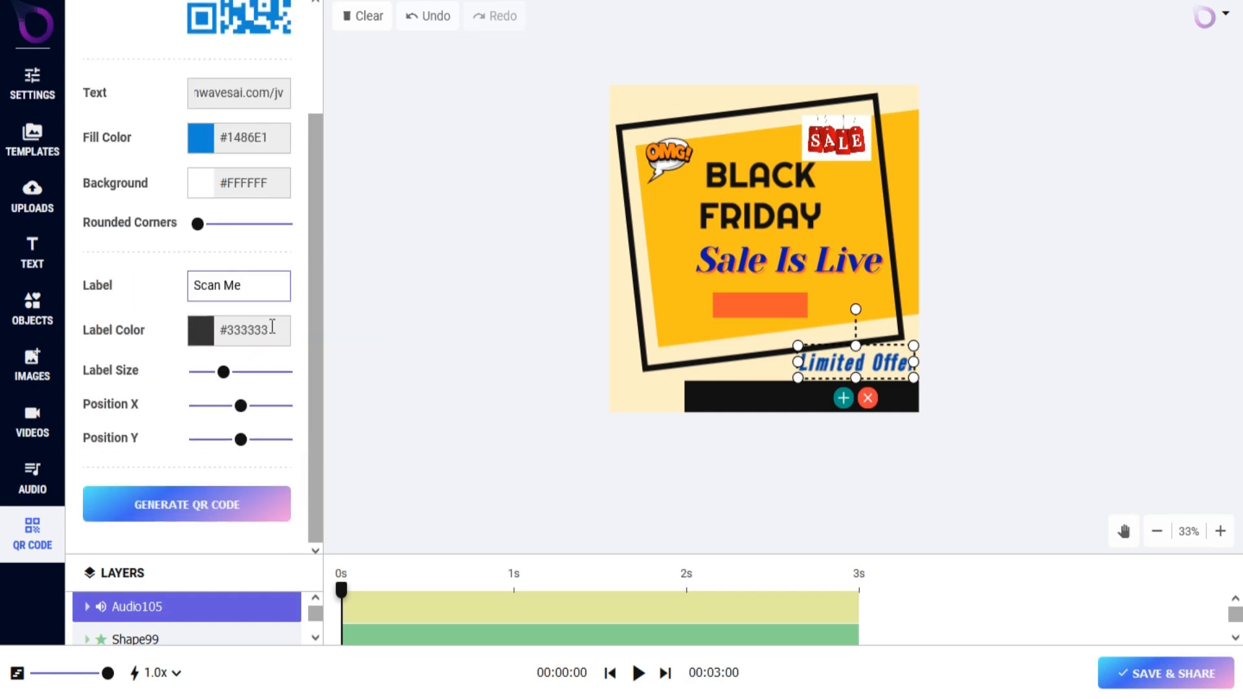
Set the QR code's label color to #E91E63 and make the label slightly smaller.
click(272, 328)
click(225, 505)
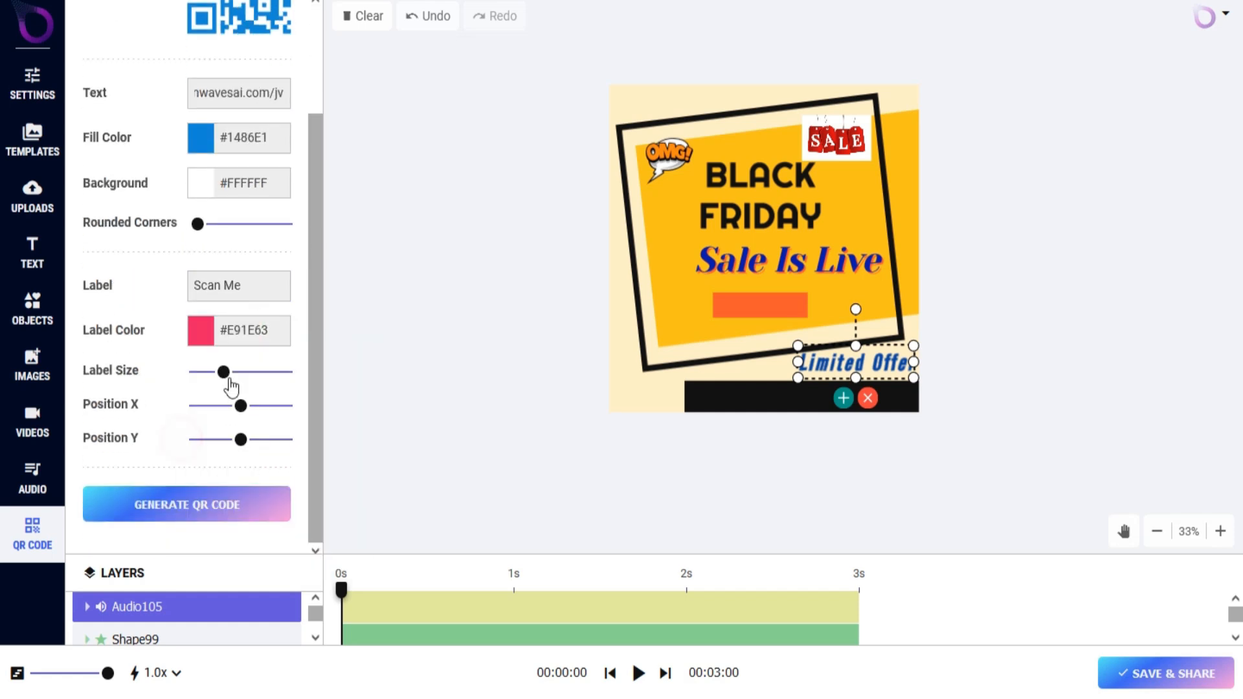
mouse_move(224, 373)
mouse_down()
mouse_move(263, 375)
mouse_move(226, 374)
mouse_up()
scroll(283, 301, up, 2)
mouse_move(226, 501)
mouse_down()
mouse_move(206, 502)
mouse_move(220, 502)
mouse_up()
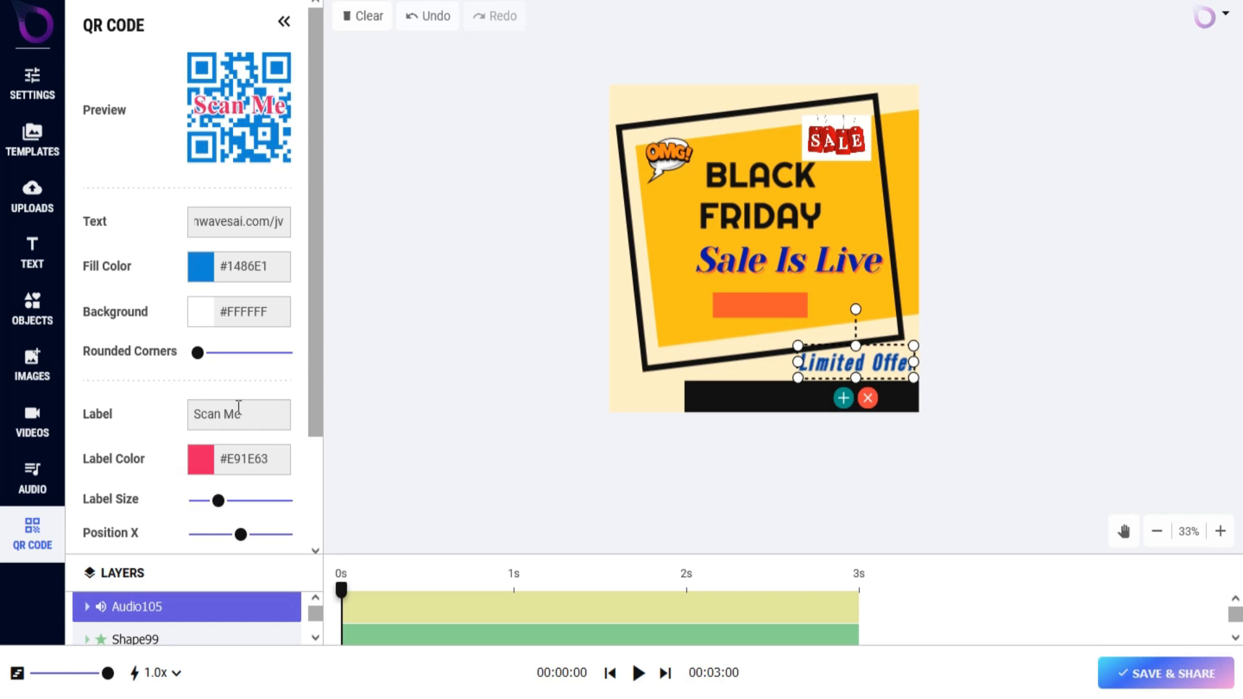
Generate the QR code with its label near the lower edge and place it in the canvas's upper-right corner, at about X 808, Y 113.
scroll(240, 421, down, 2)
click(206, 541)
drag(807, 207, 883, 159)
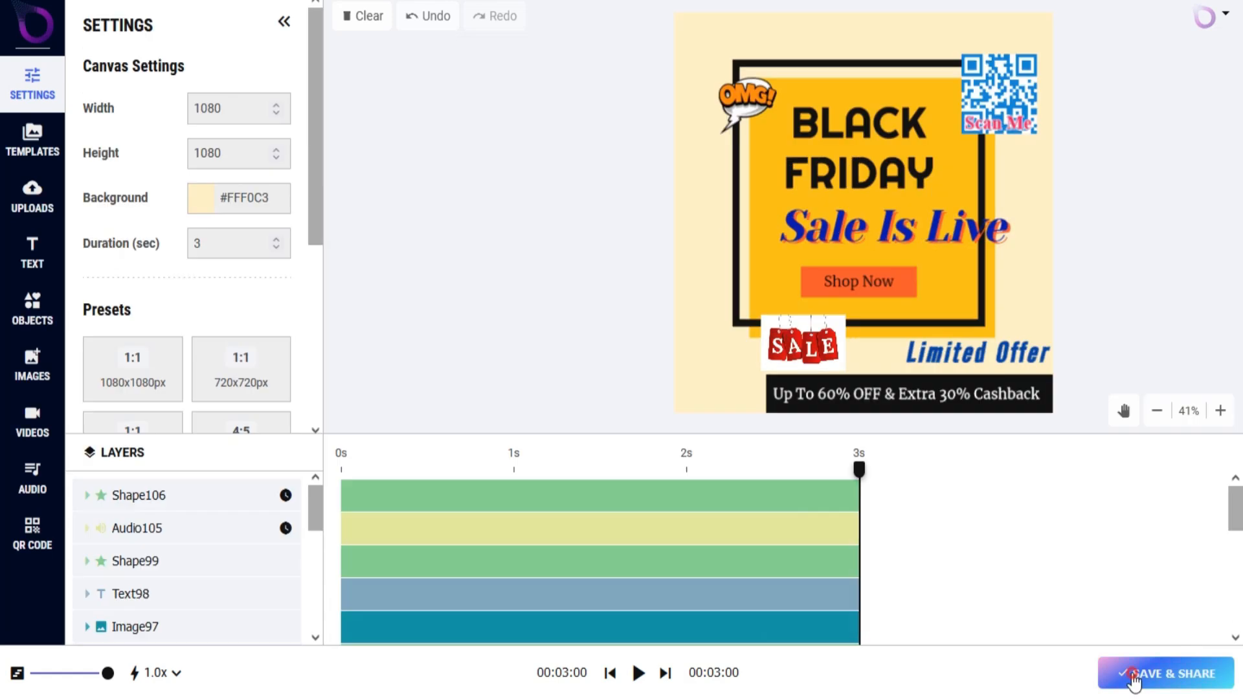
Compare the Animated GIF and Image export options, and save and share the project as a WebM Video.
click(1133, 674)
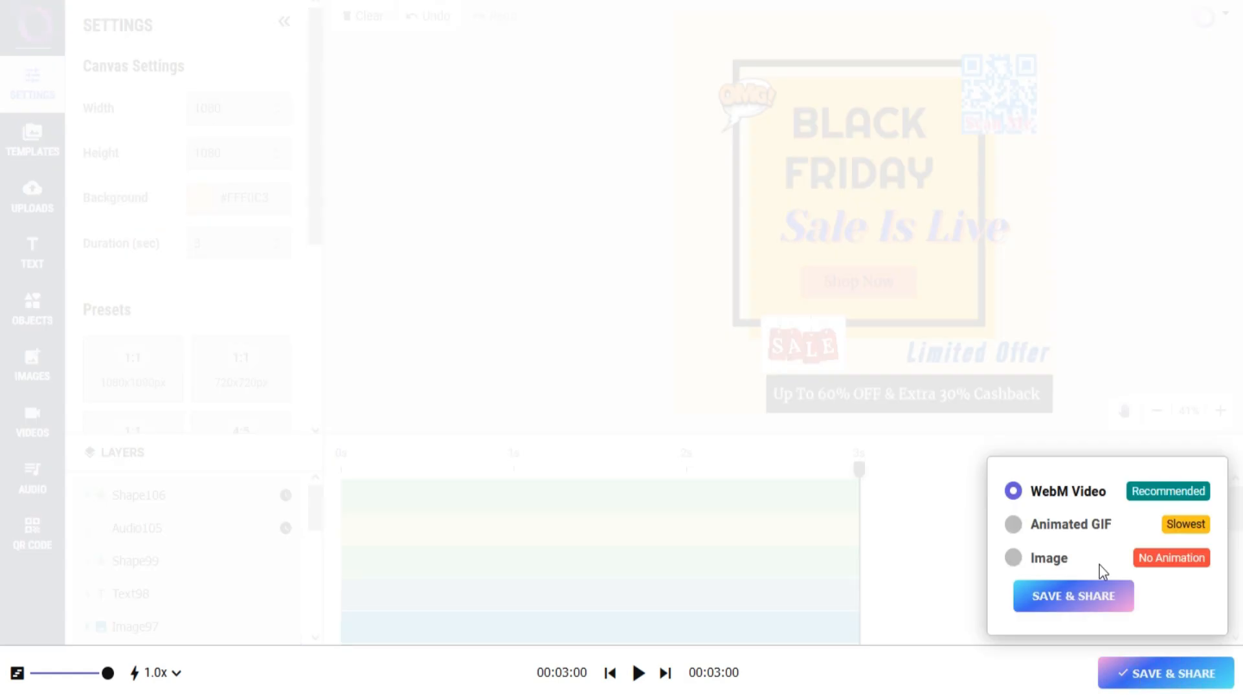
click(1015, 524)
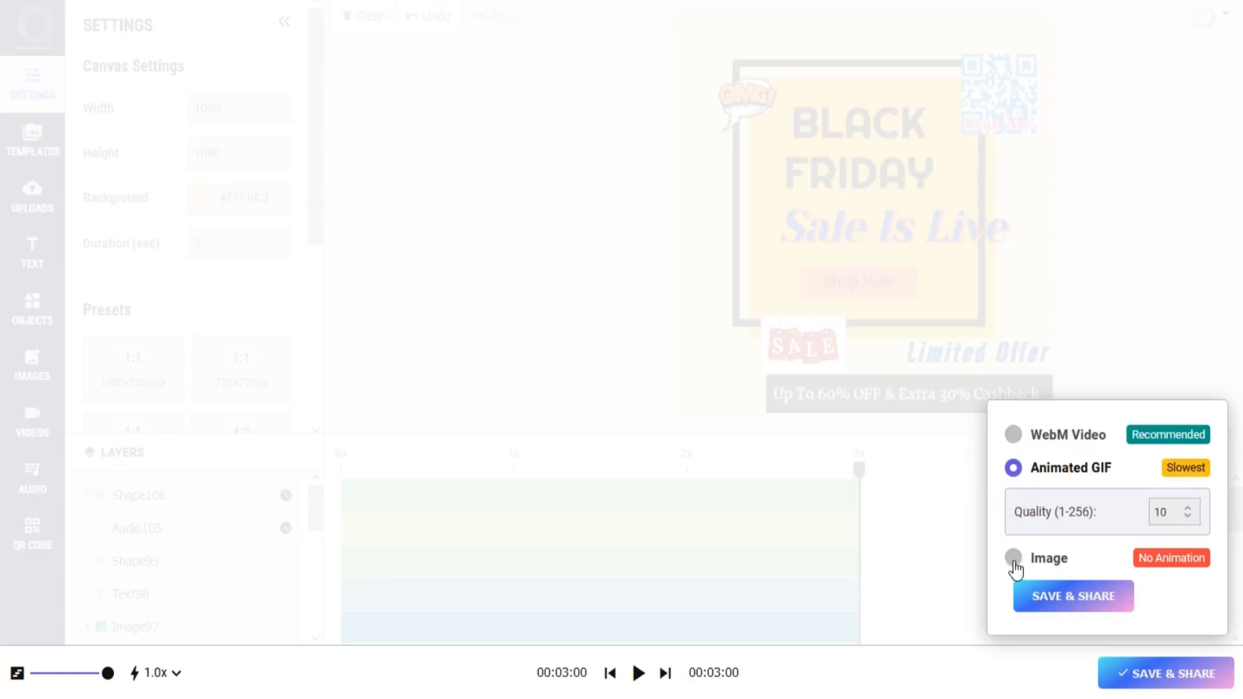
click(1014, 561)
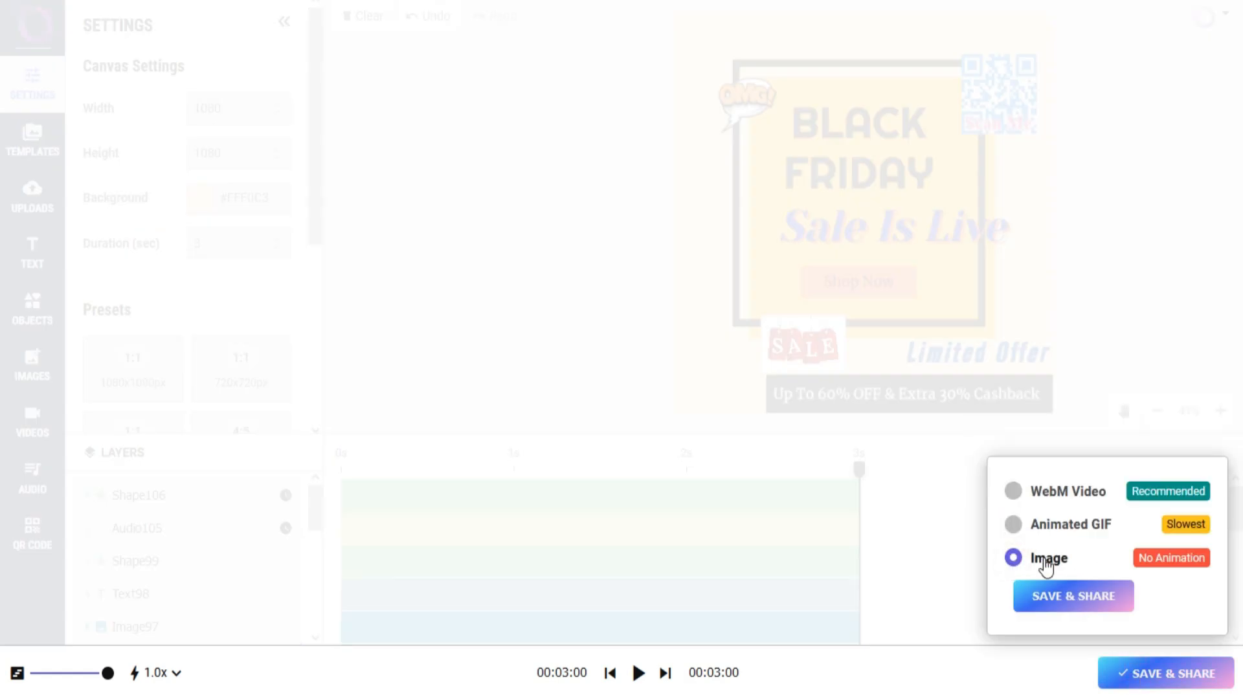
click(1014, 492)
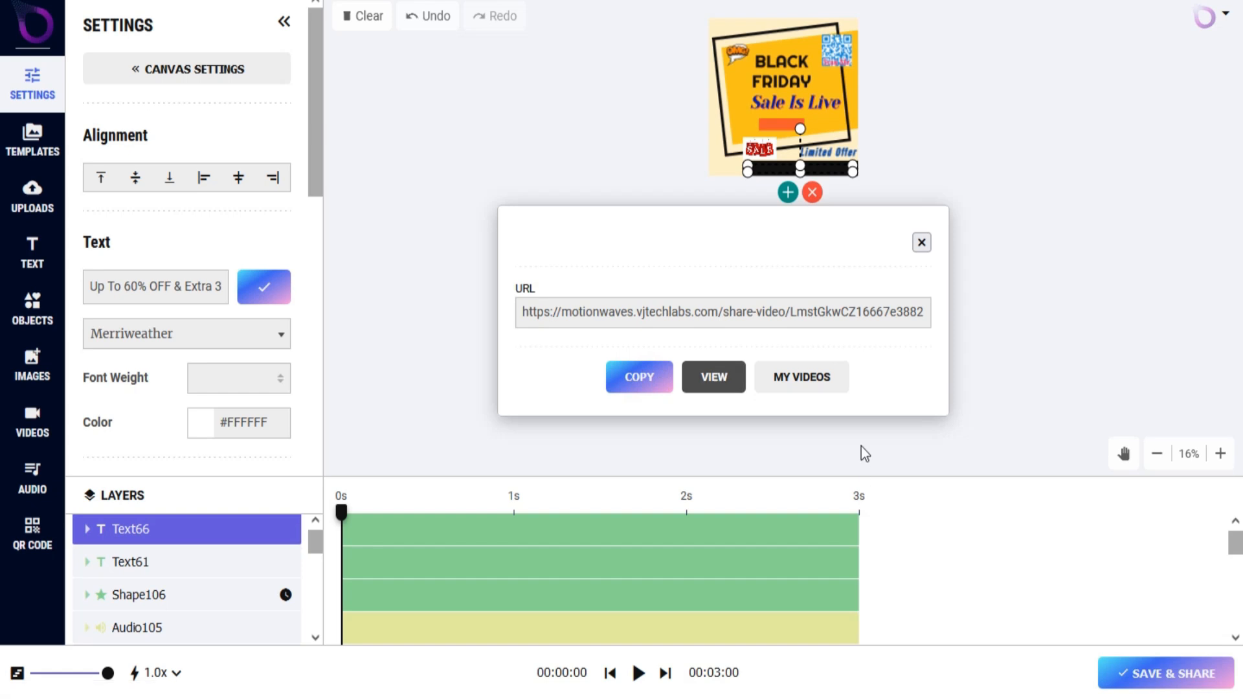
View and play the shared video, and open the list of saved videos.
click(714, 377)
click(29, 674)
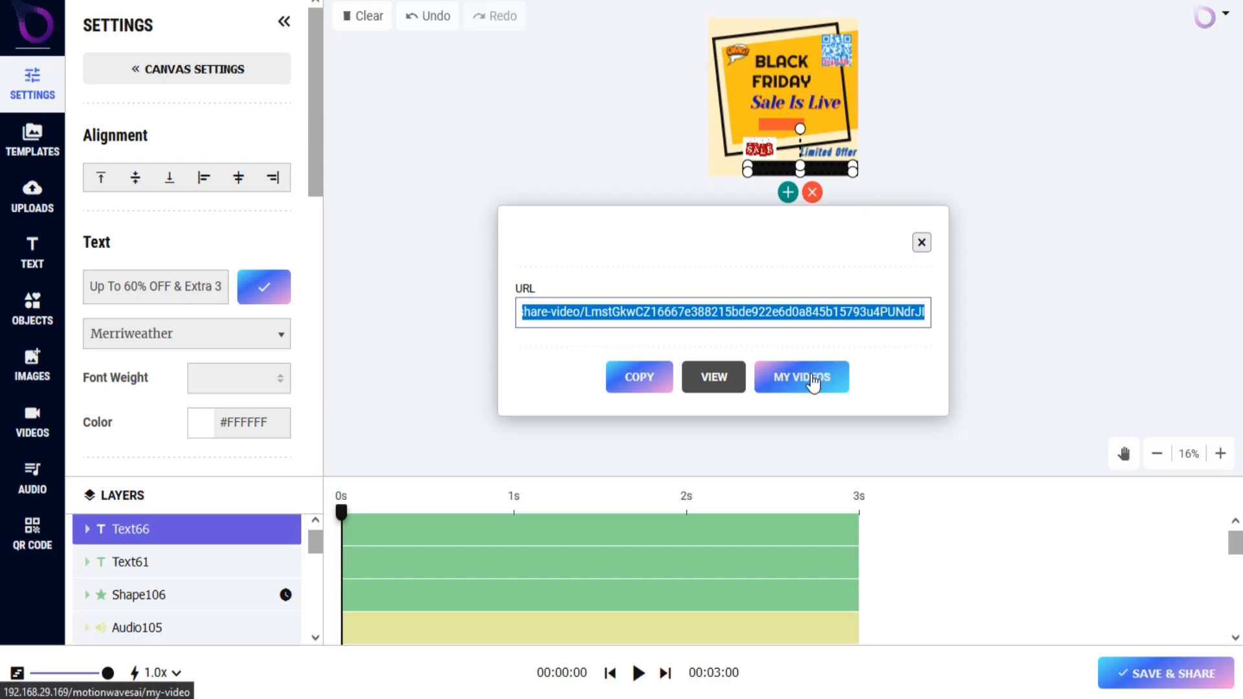
click(810, 374)
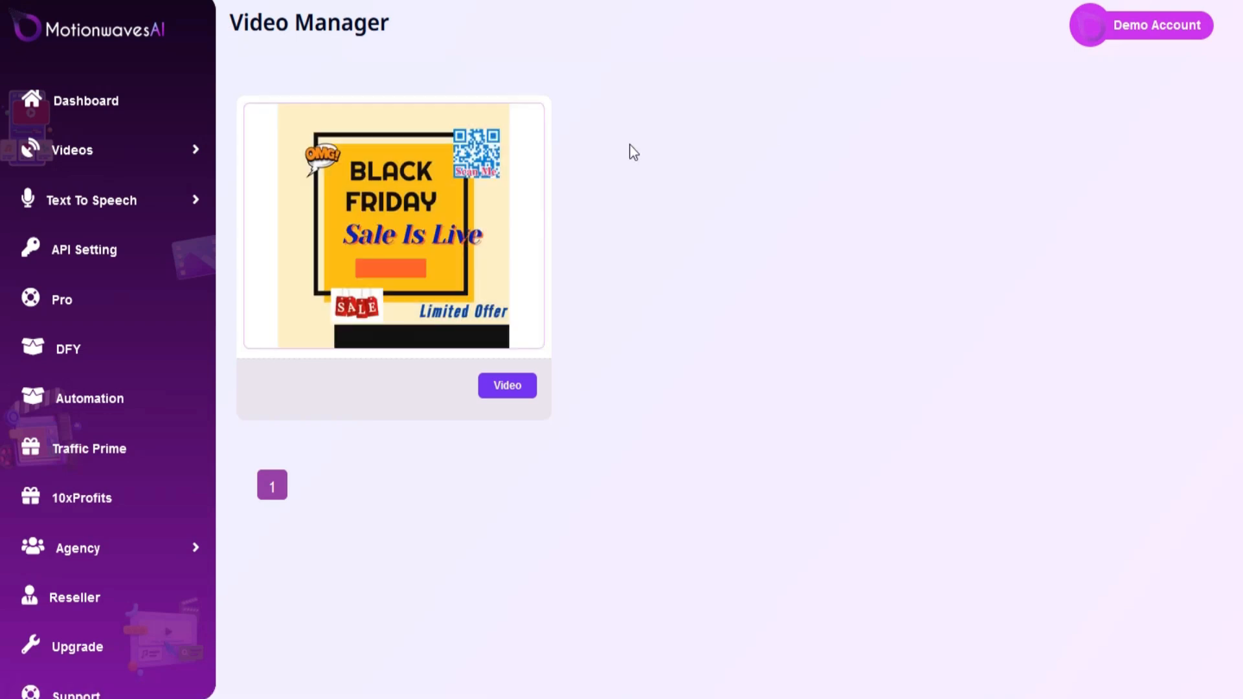
Look through the saved video's Share & Embed destinations, and reopen the video in the editor.
mouse_move(396, 186)
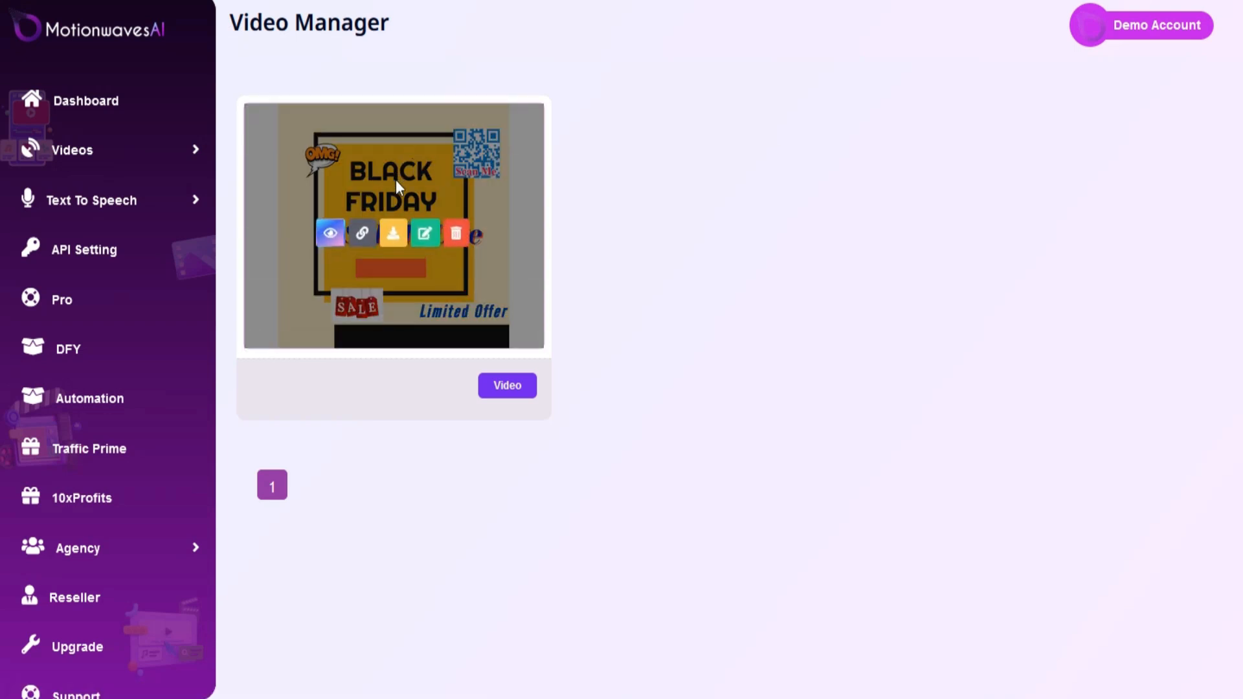
click(363, 235)
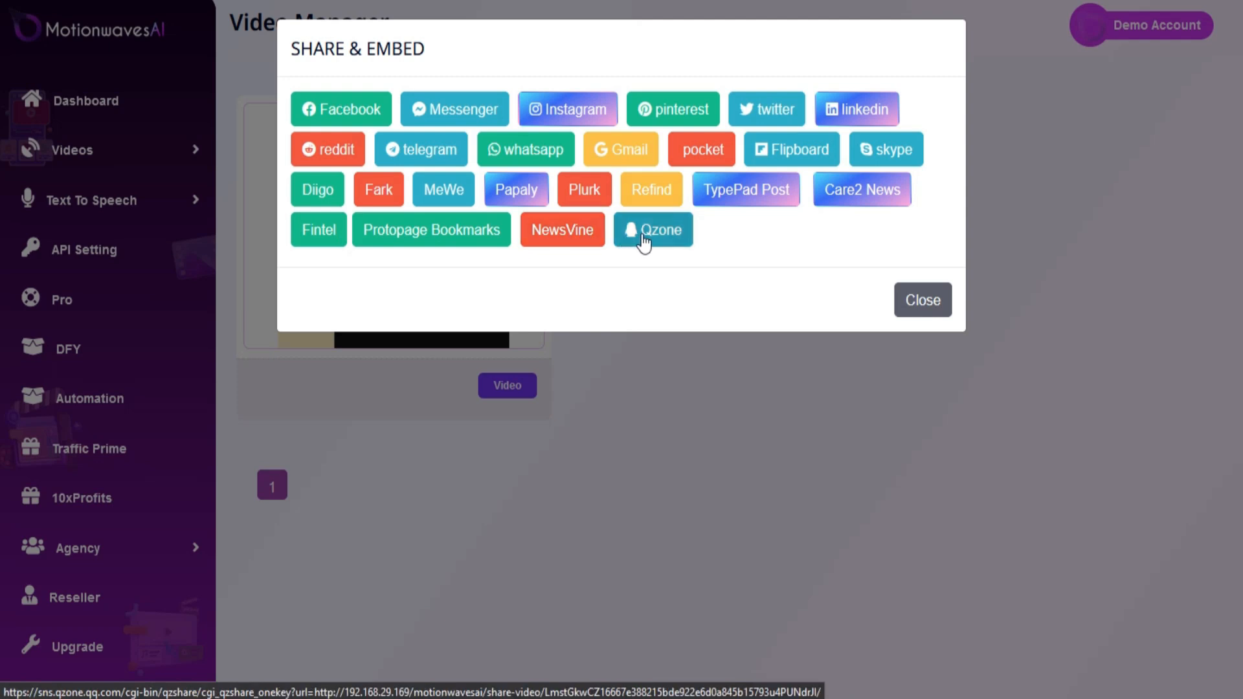
click(923, 302)
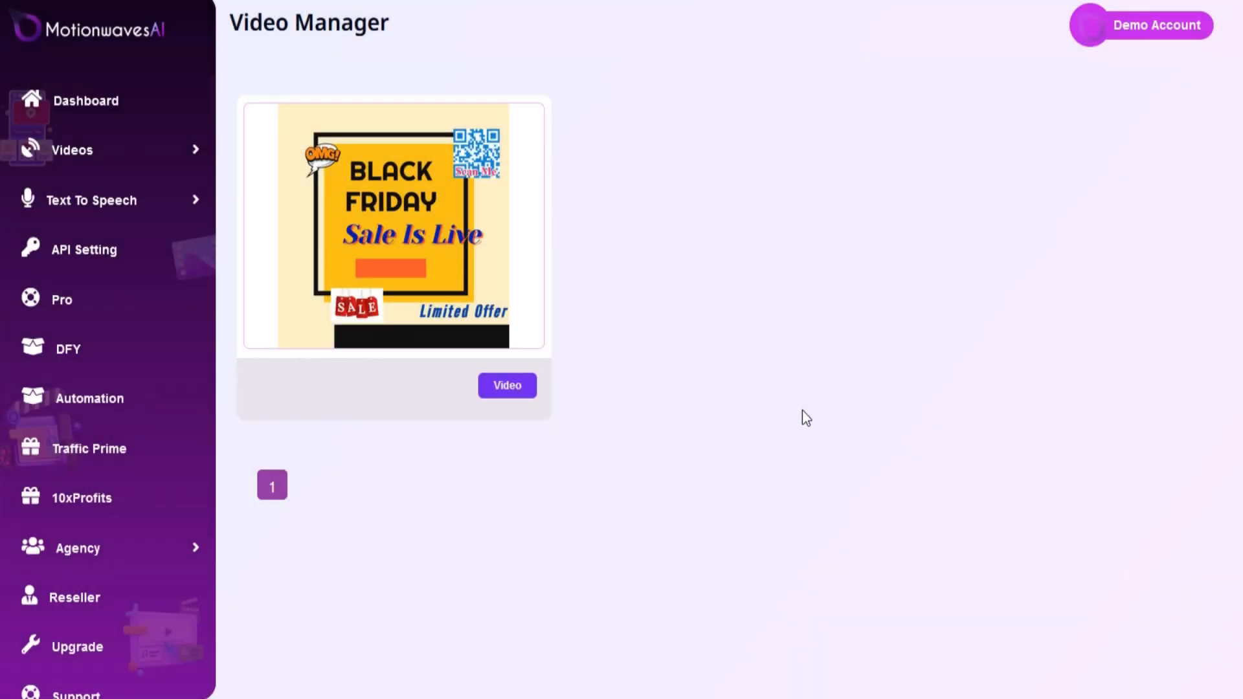
mouse_move(434, 198)
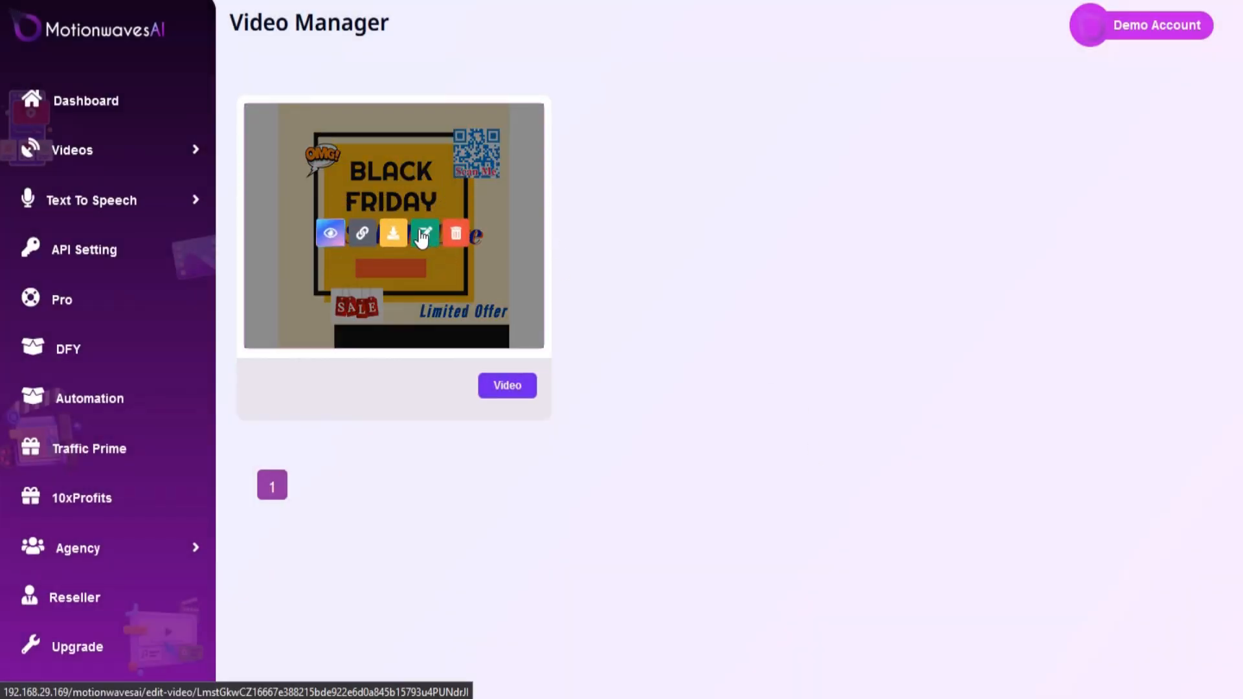
click(425, 234)
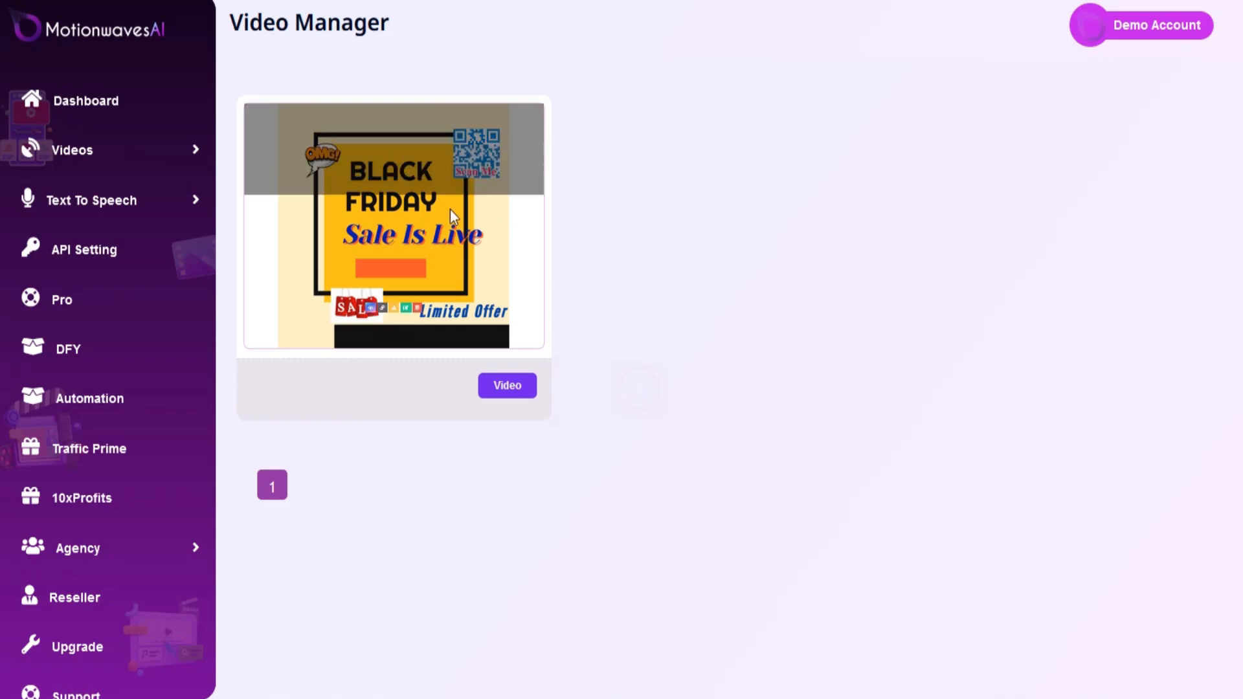
mouse_move(445, 206)
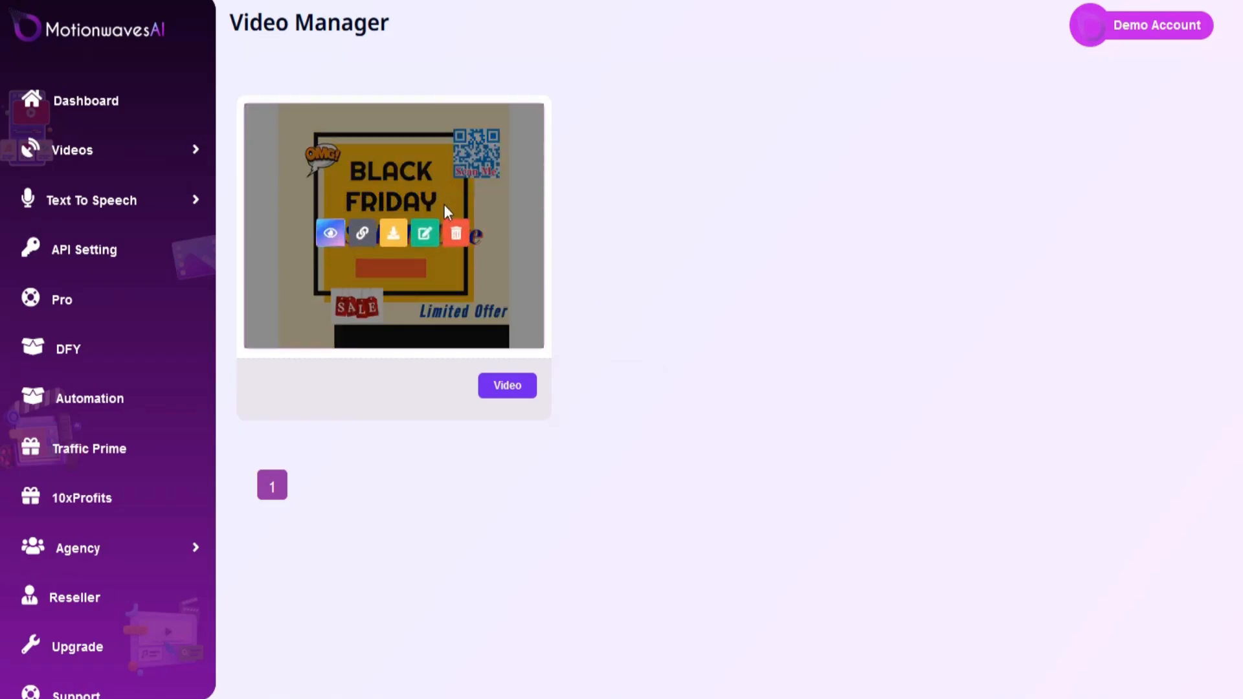
click(458, 232)
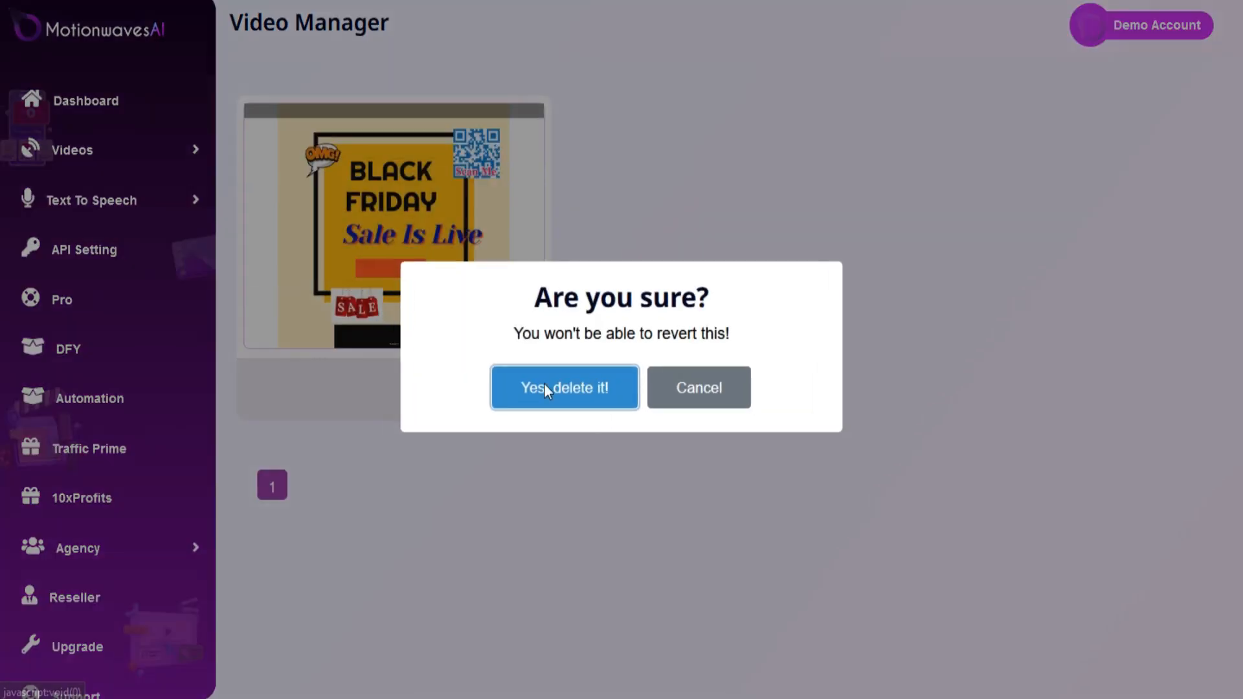
click(702, 394)
click(635, 394)
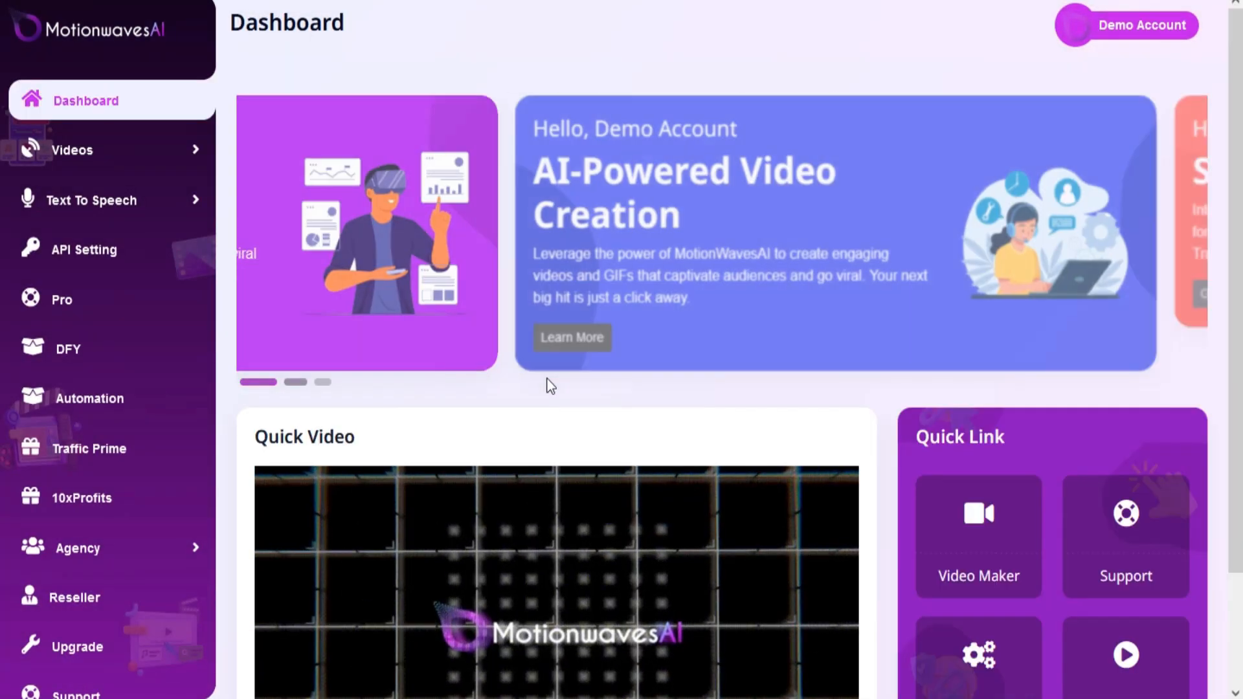